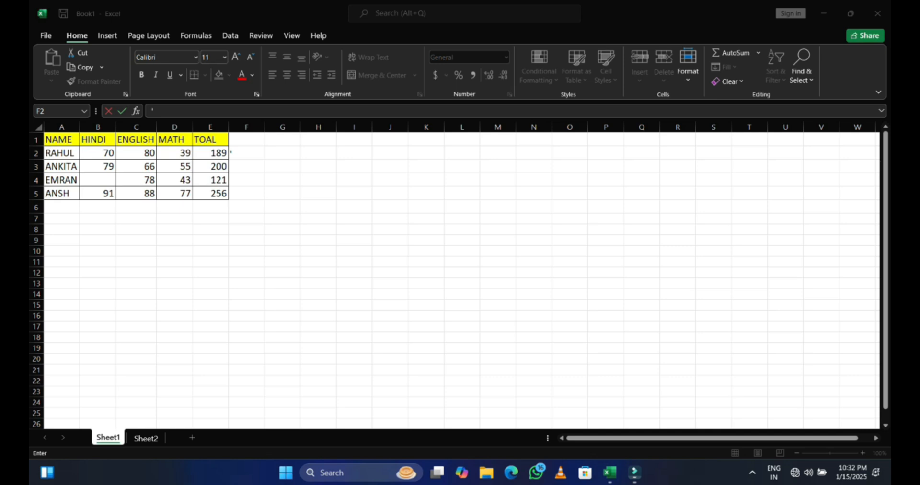
# - Clear the existing totals from cells E2:E5 in the marks table
pyautogui.press('XF86AudioMute')
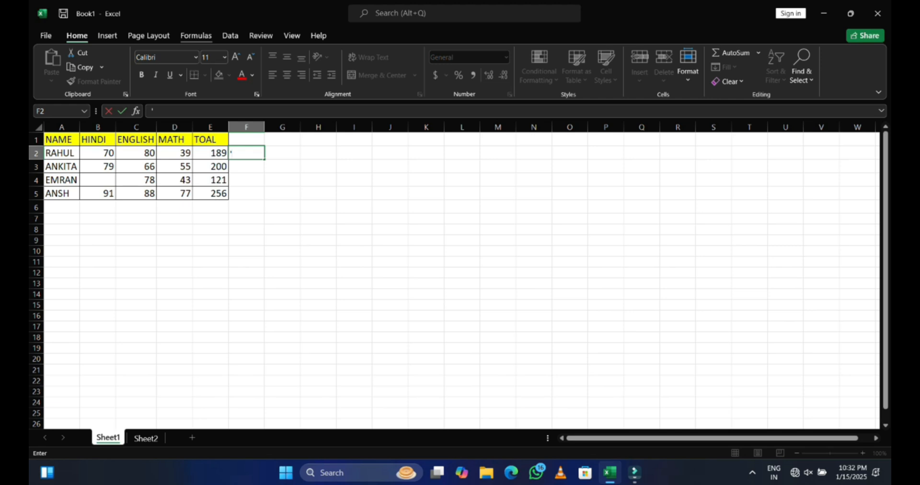
pyautogui.click(196, 36)
pyautogui.press('XF86AudioMute')
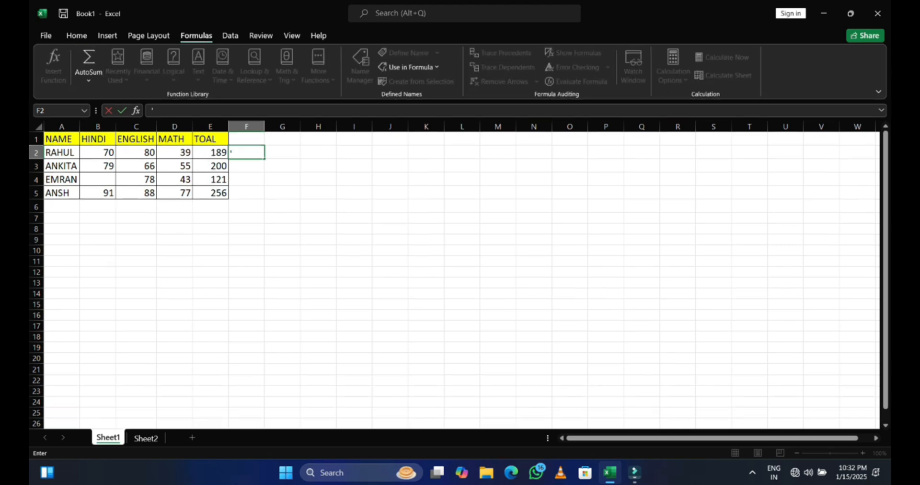
pyautogui.press('Left')
pyautogui.hotkey('shift', 'Down')
pyautogui.hotkey('shift', 'Down')
pyautogui.hotkey('shift', 'Down')
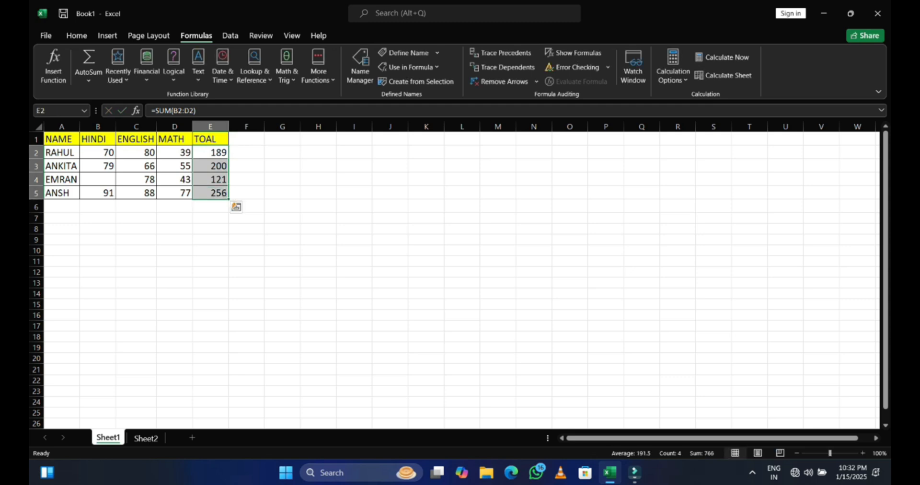
pyautogui.press('Delete')
pyautogui.click(282, 179)
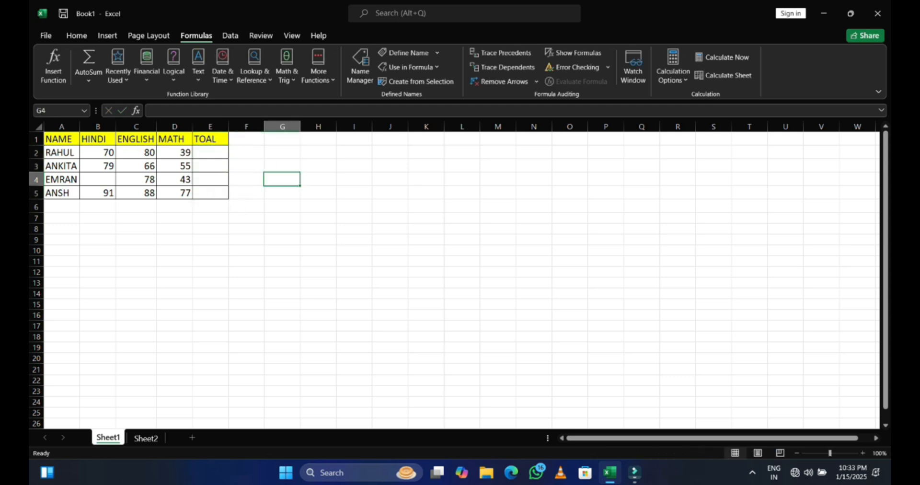
# - Insert a SUM function in cell E2 that adds the marks in the range B2:D2
pyautogui.press('XF86AudioMute')
pyautogui.click(210, 153)
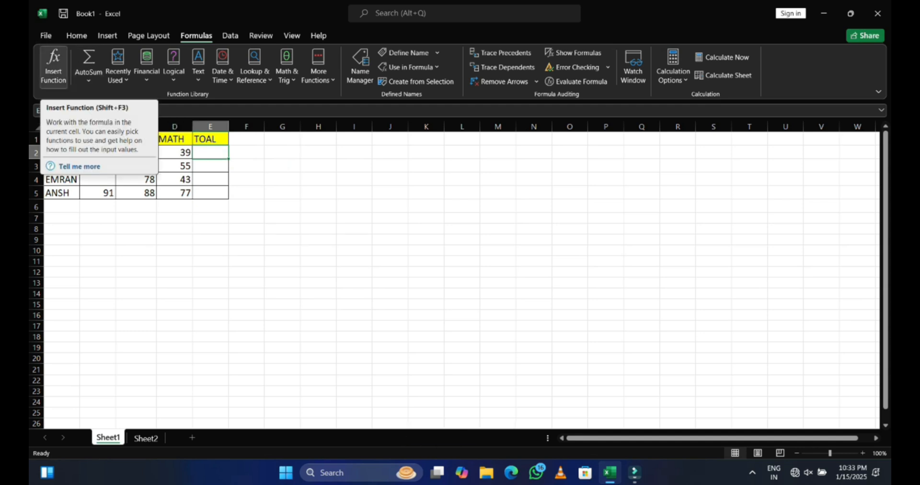
pyautogui.click(53, 67)
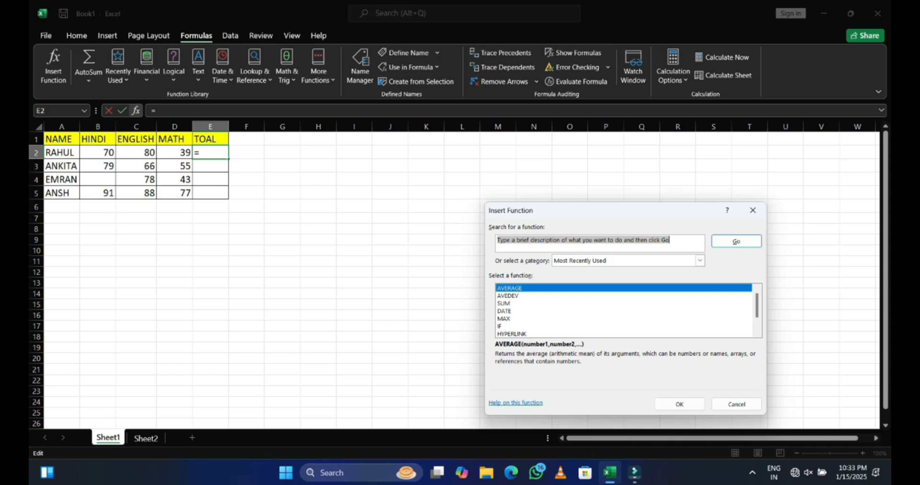
pyautogui.click(504, 303)
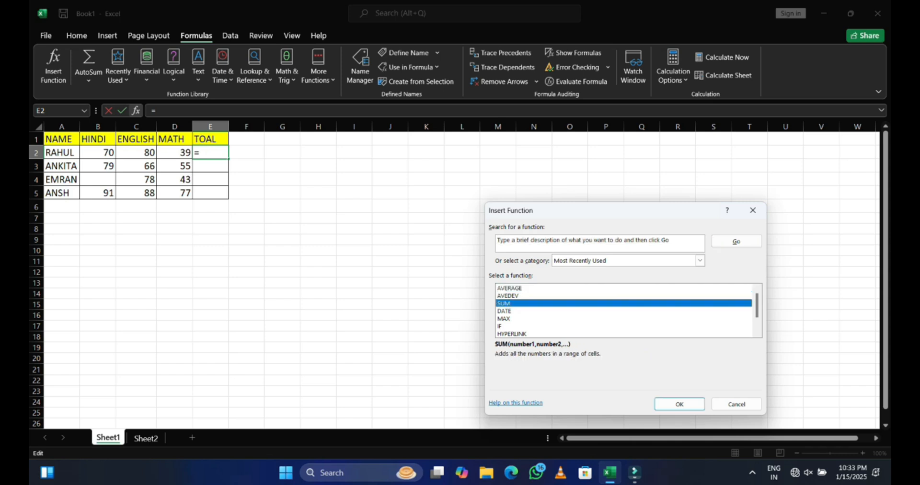
pyautogui.press('Return')
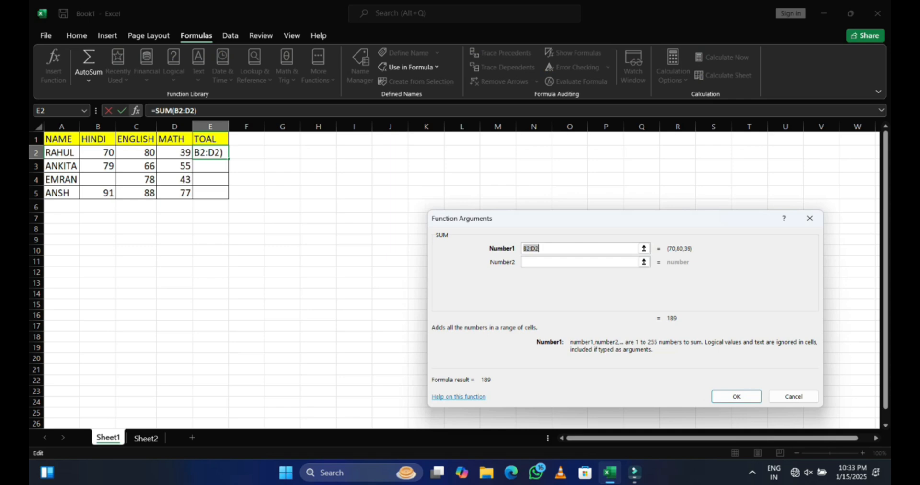
pyautogui.click(643, 248)
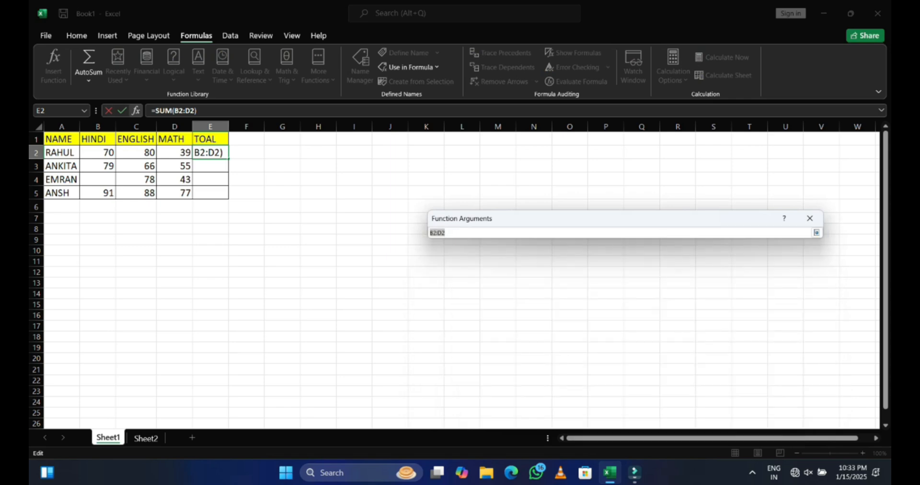
pyautogui.moveTo(98, 152); pyautogui.dragTo(184, 153)
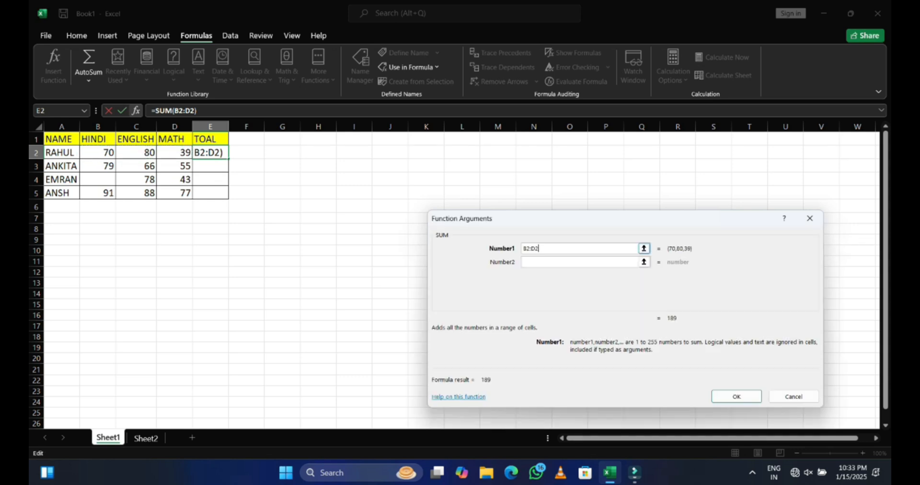
pyautogui.click(816, 232)
pyautogui.press('Return')
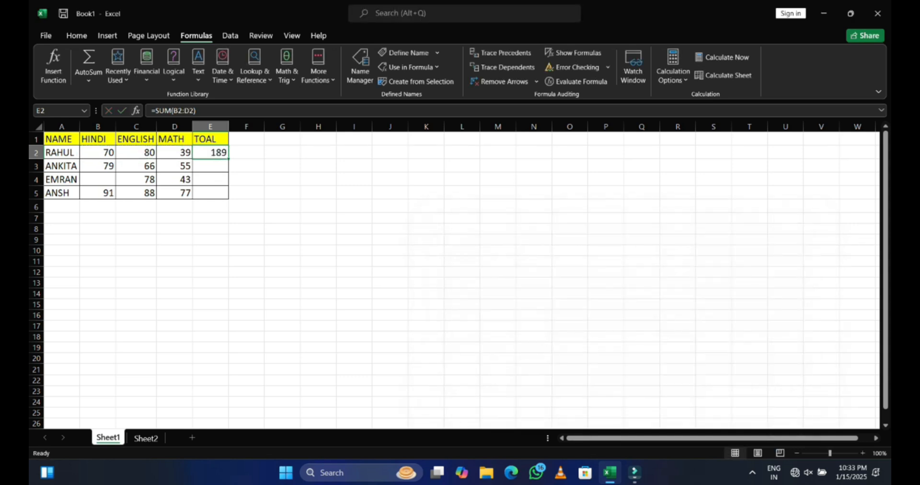
# - Use AutoSum to total the marks in B3:D3 in cell E3
pyautogui.click(210, 166)
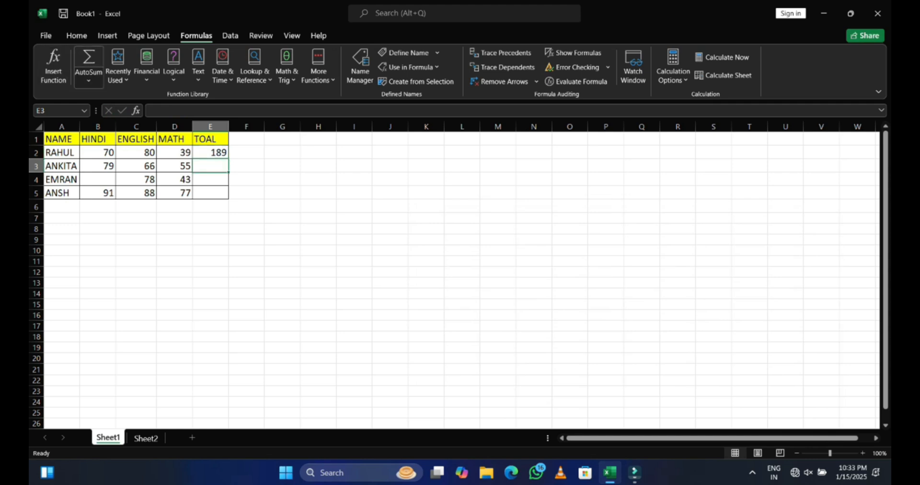
pyautogui.click(88, 80)
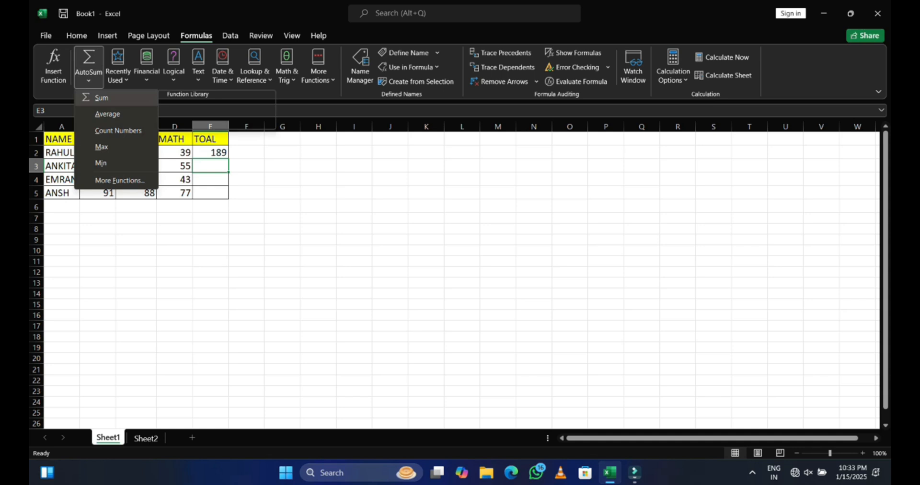
pyautogui.click(101, 97)
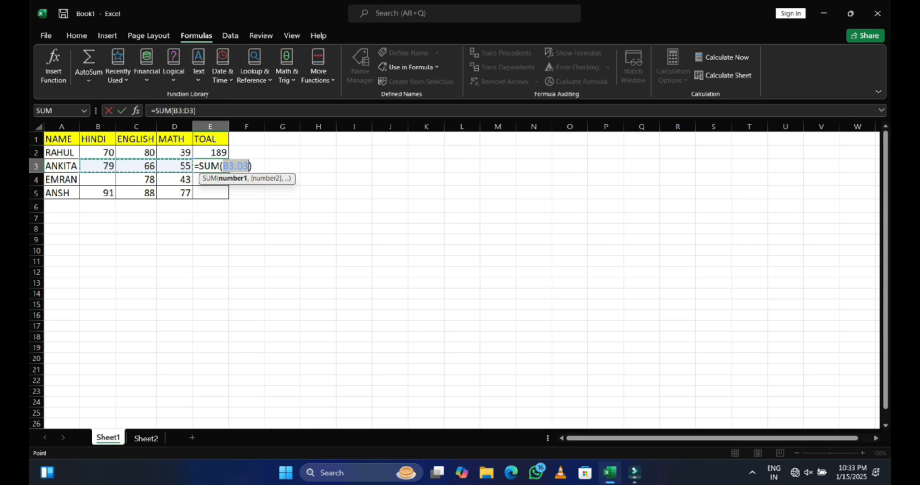
pyautogui.press('Tab')
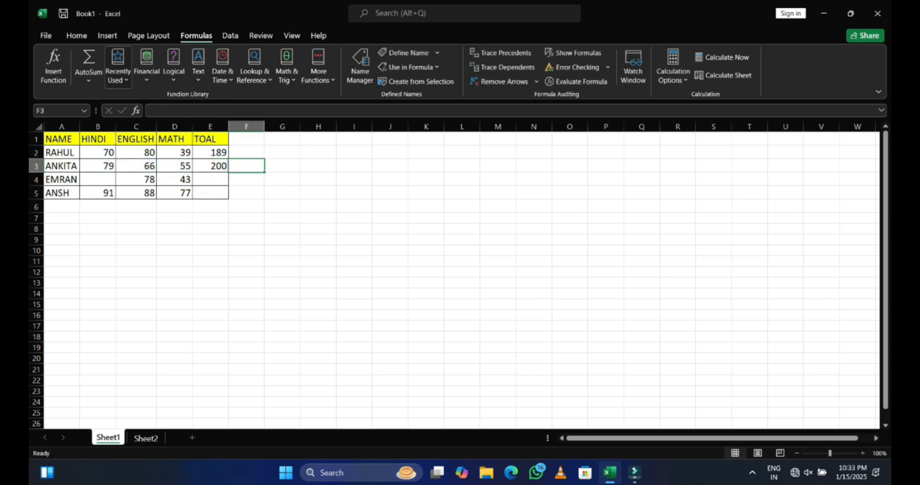
pyautogui.click(118, 65)
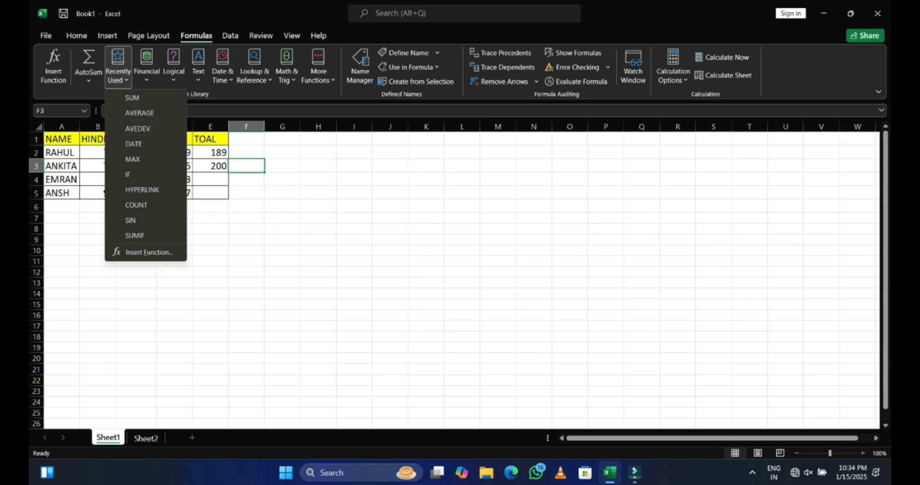
pyautogui.click(173, 67)
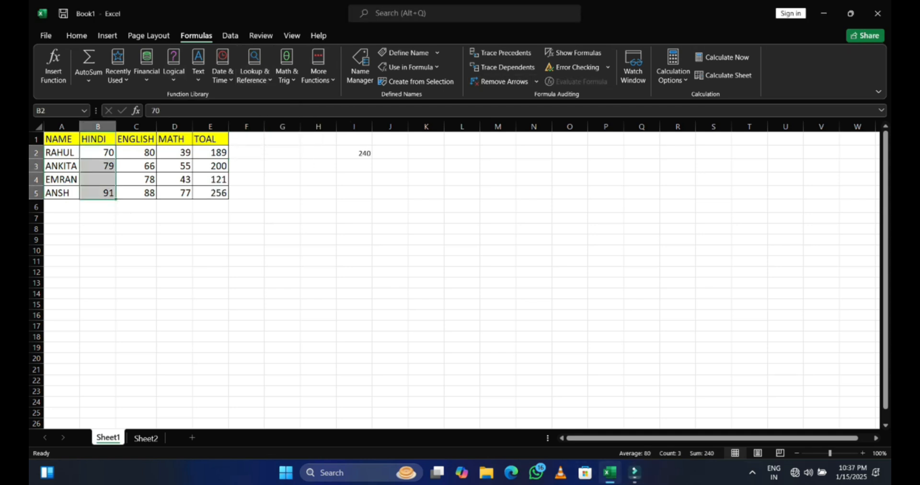
pyautogui.moveTo(610, 473)
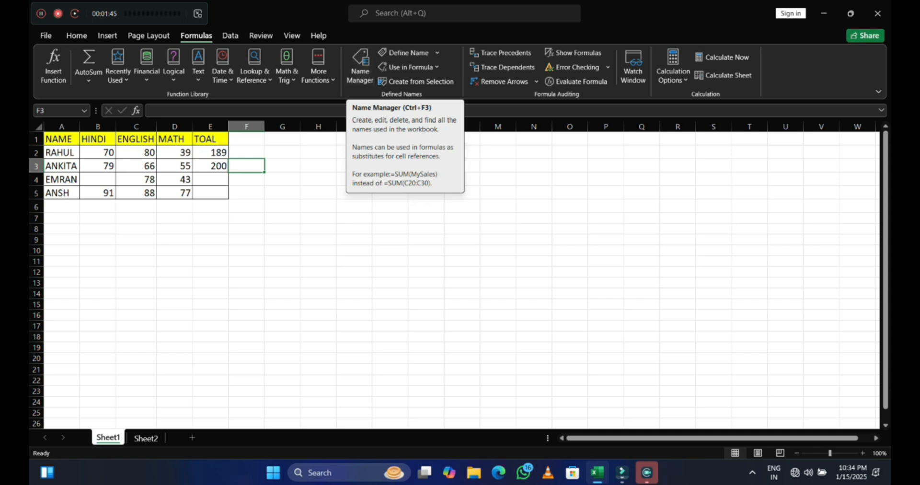
pyautogui.click(210, 152)
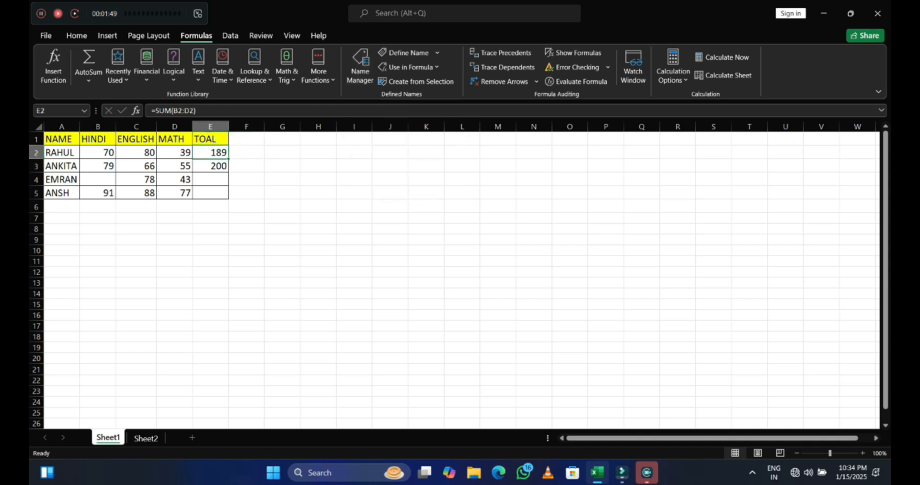
pyautogui.moveTo(229, 154); pyautogui.dragTo(226, 168)
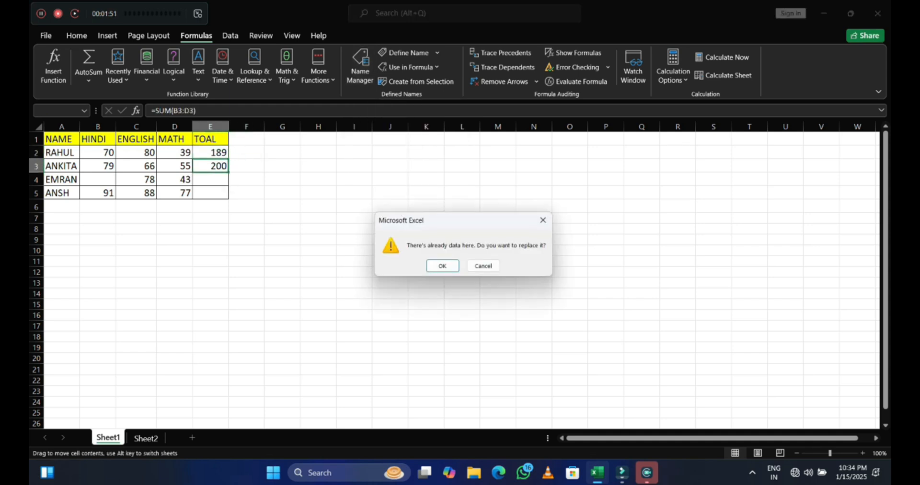
pyautogui.click(483, 266)
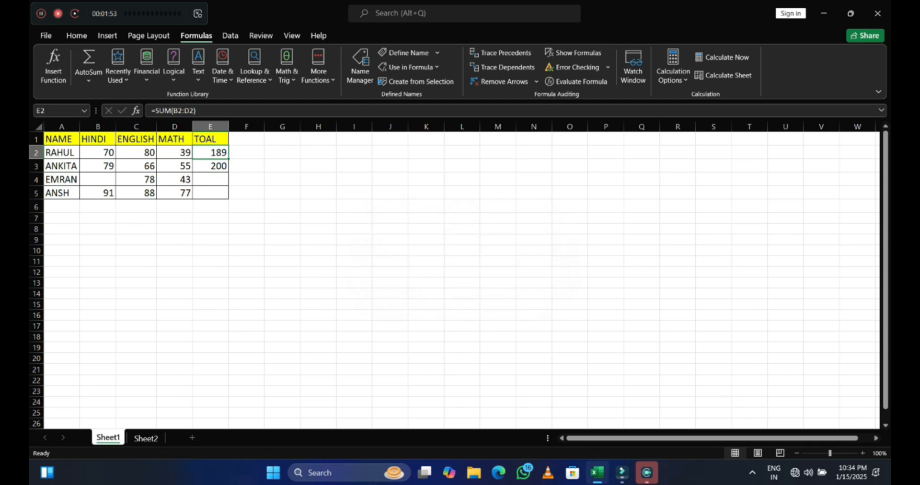
# - Fill the total formula in E3 down through cell E5
pyautogui.click(211, 167)
pyautogui.doubleClick(229, 172)
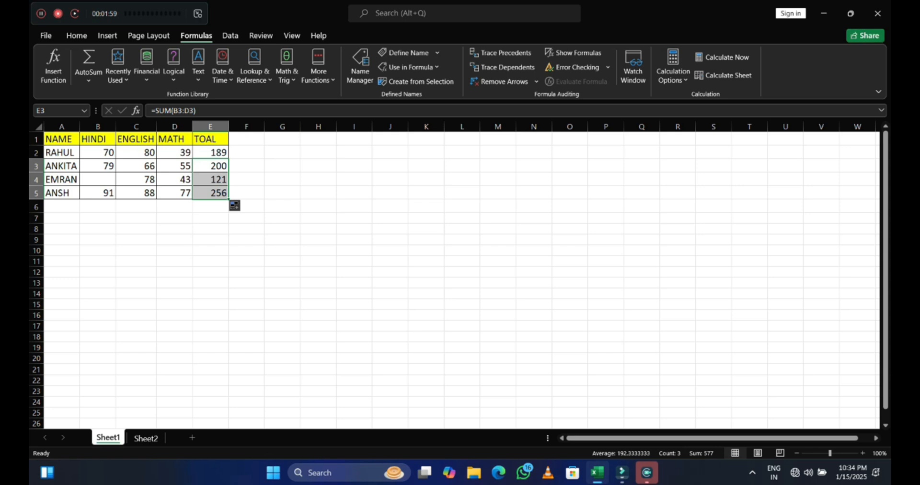
# - Delete all existing defined names from the workbook with the Name Manager
pyautogui.click(360, 67)
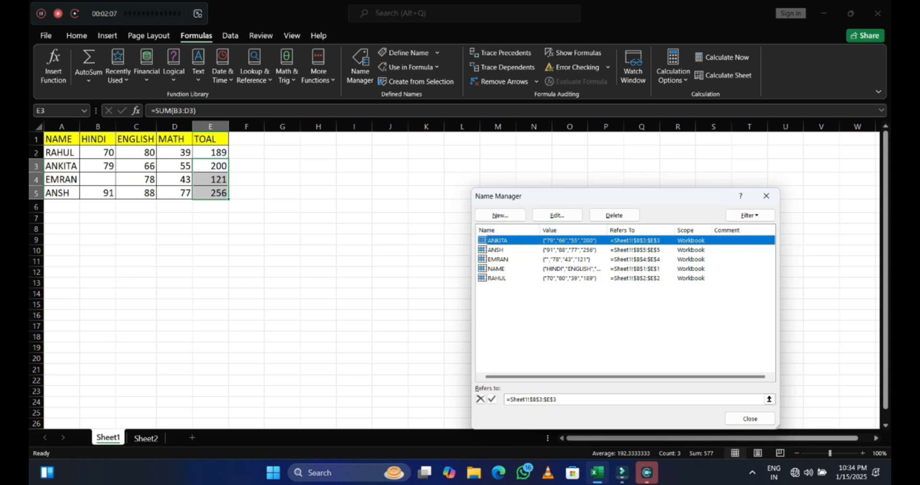
pyautogui.moveTo(489, 308); pyautogui.dragTo(508, 240)
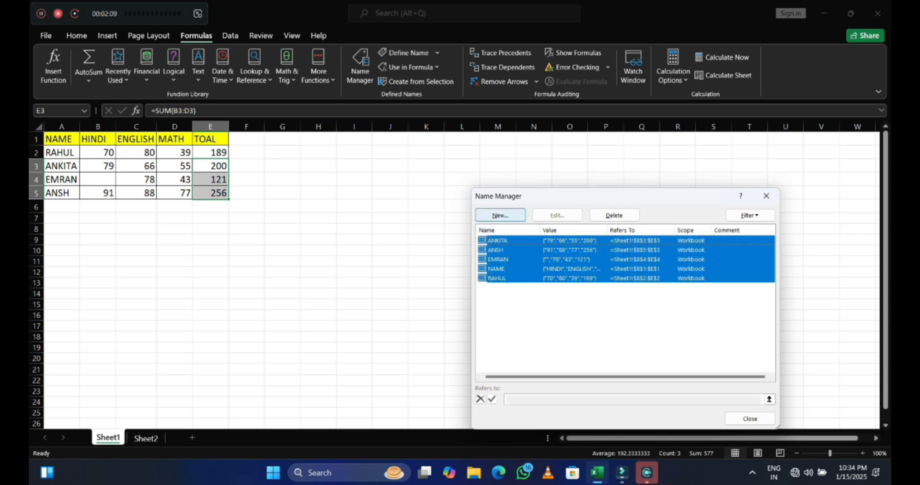
pyautogui.press('Delete')
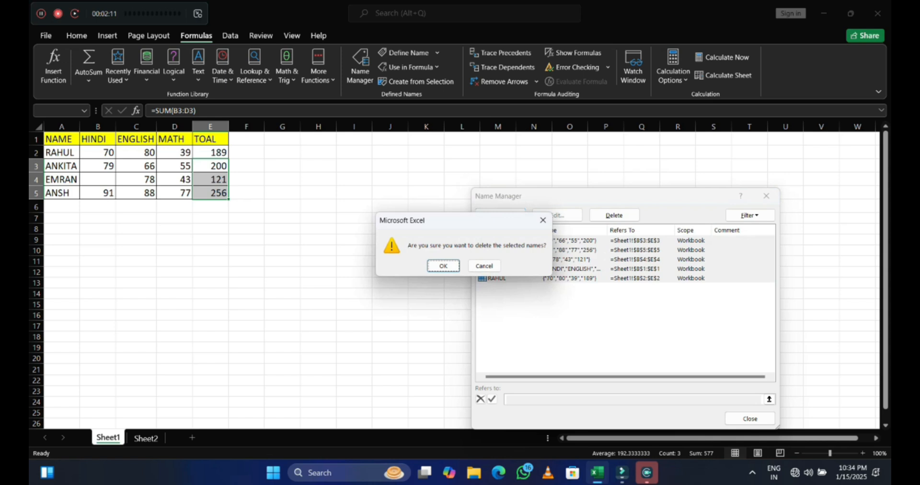
pyautogui.press('Return')
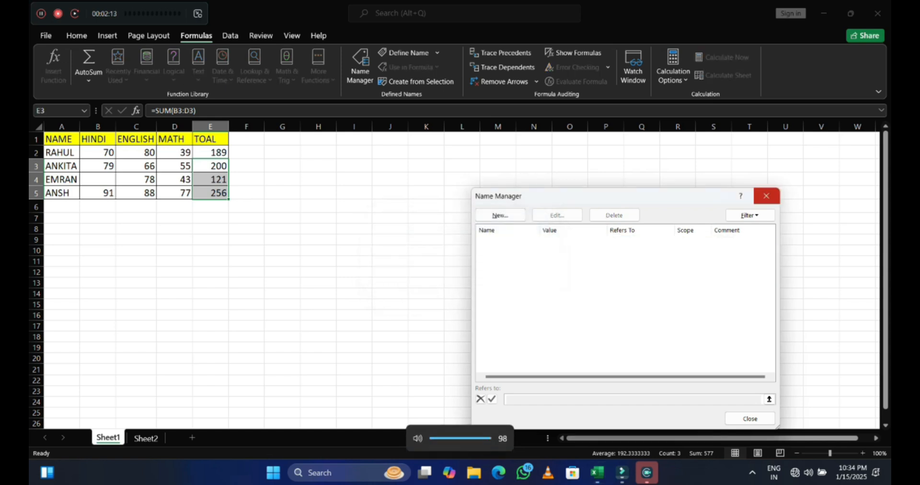
pyautogui.click(766, 196)
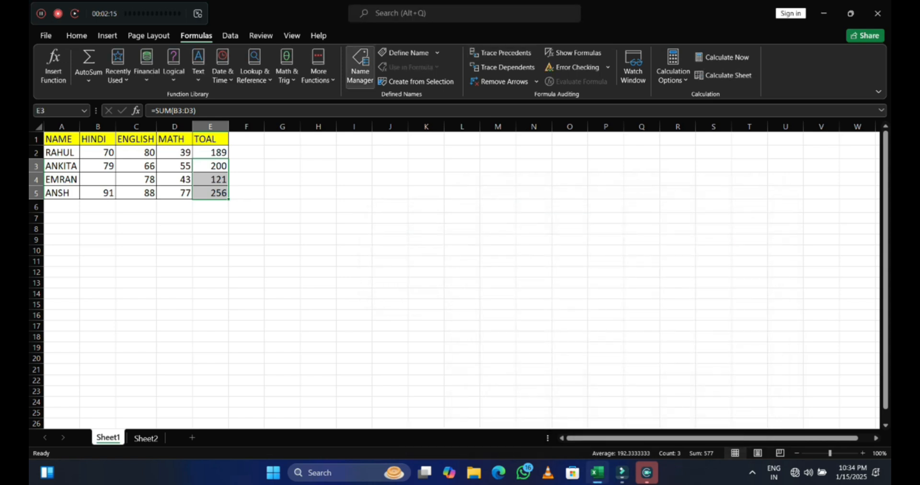
# - Define the name HINDI with workbook scope for the range B1:B5 on Sheet1
pyautogui.click(407, 52)
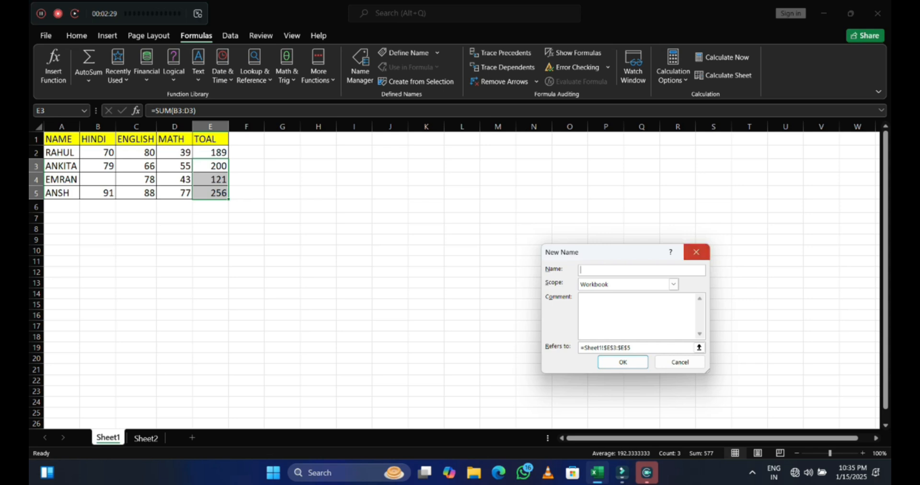
pyautogui.click(697, 252)
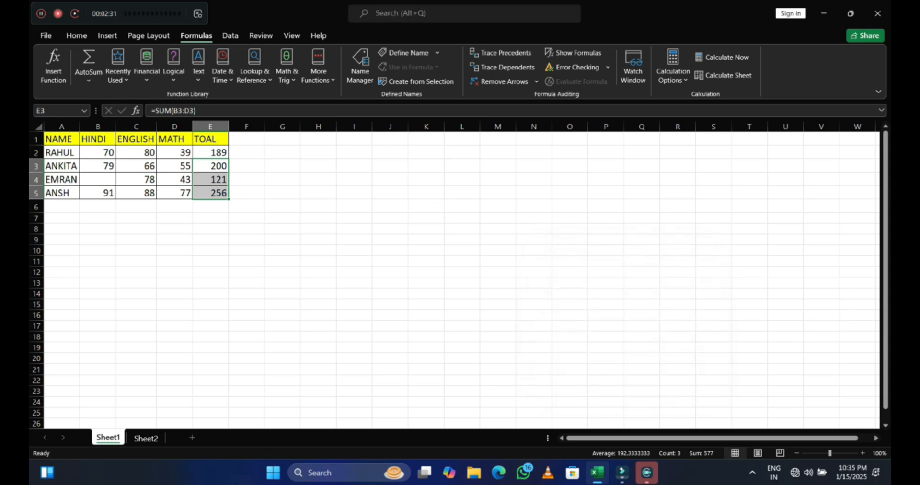
pyautogui.moveTo(98, 139); pyautogui.dragTo(98, 193)
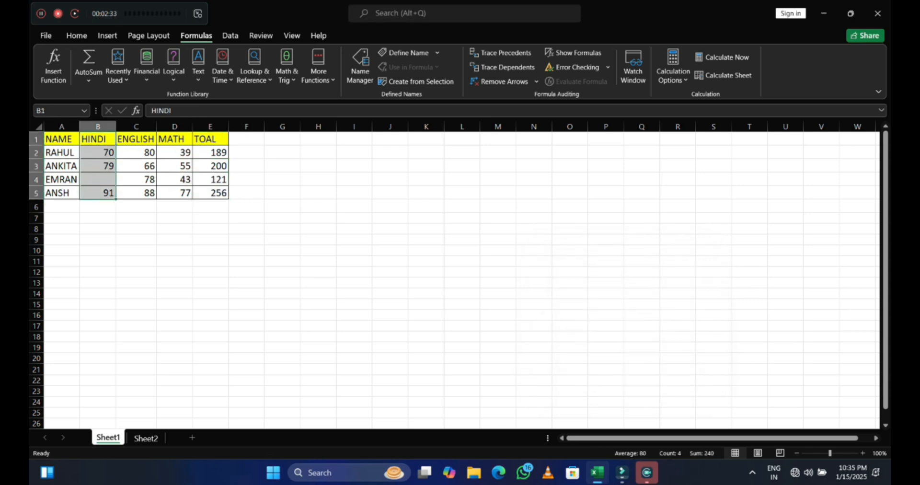
pyautogui.click(403, 52)
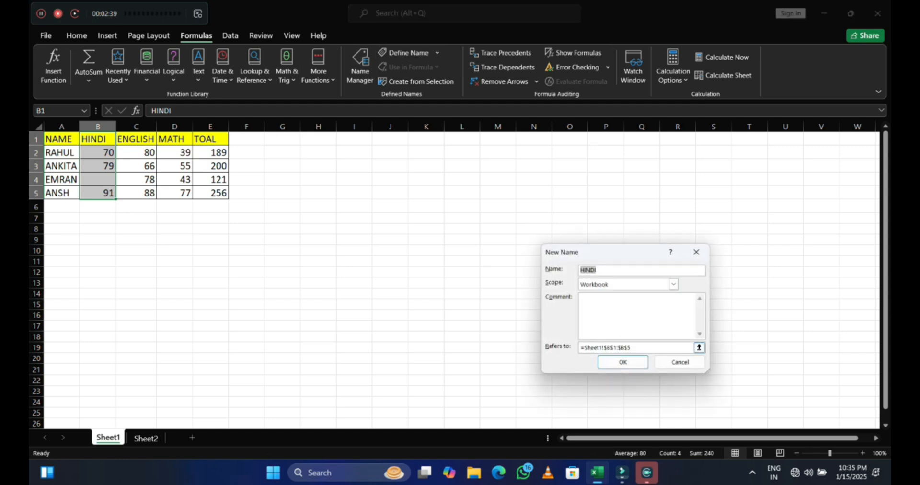
pyautogui.click(698, 348)
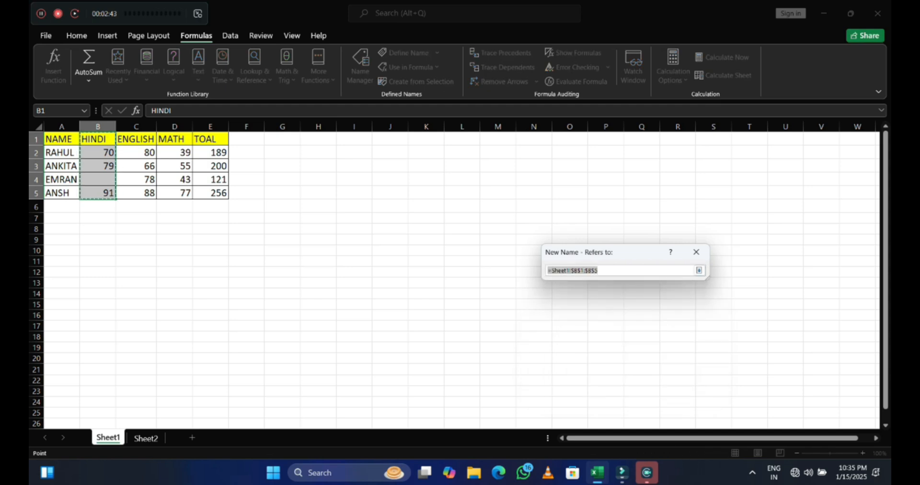
pyautogui.click(699, 270)
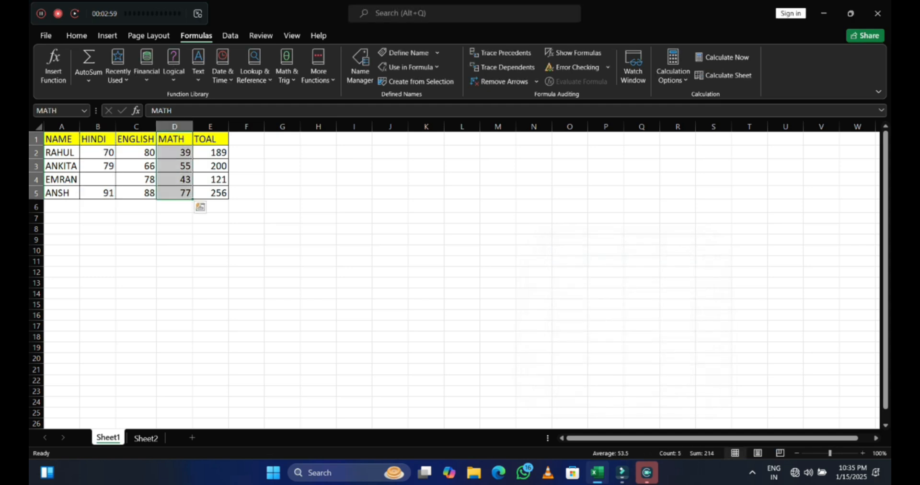
# - Review the workbook's defined names in the Name Manager
pyautogui.click(354, 152)
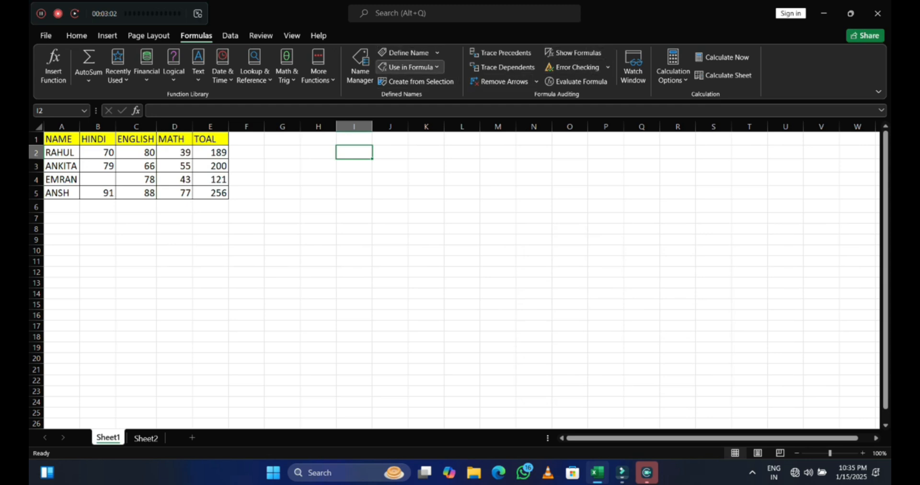
pyautogui.click(359, 66)
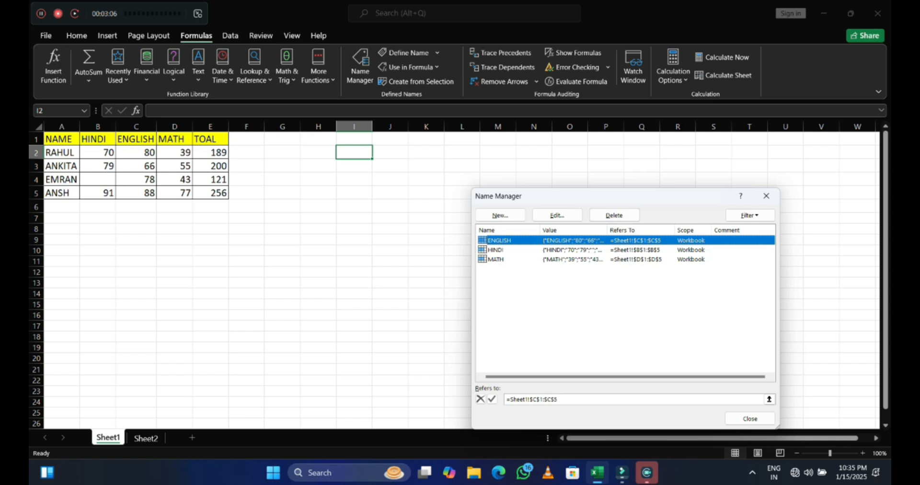
pyautogui.click(766, 196)
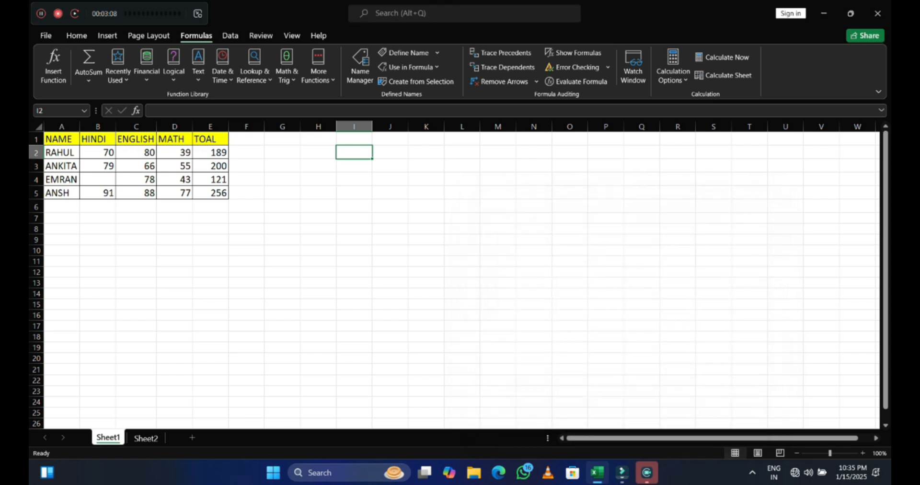
# - Start a SUM formula in cell I2 up to its opening parenthesis
pyautogui.write('=s')
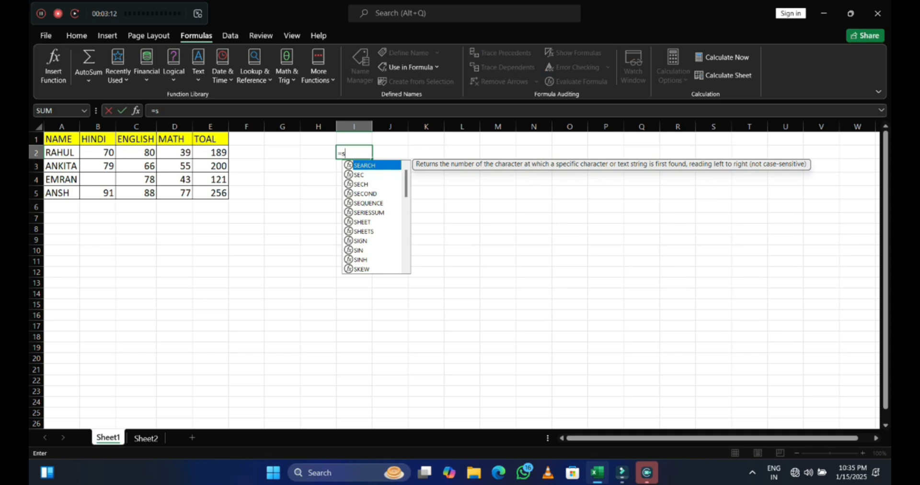
pyautogui.write('um')
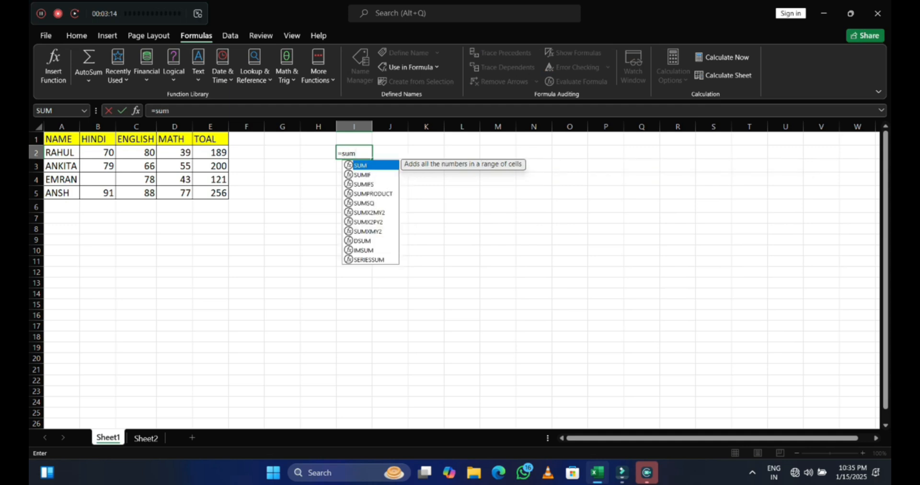
pyautogui.write('[')
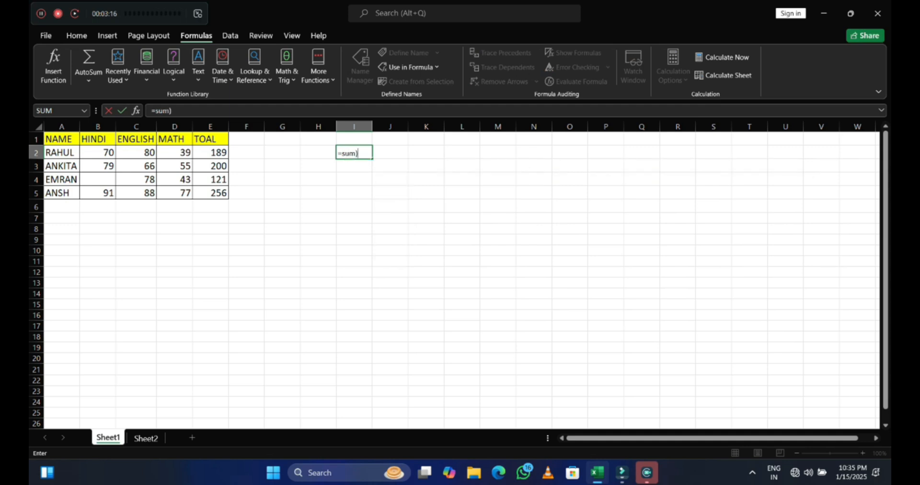
pyautogui.press('BackSpace')
pyautogui.write('(')
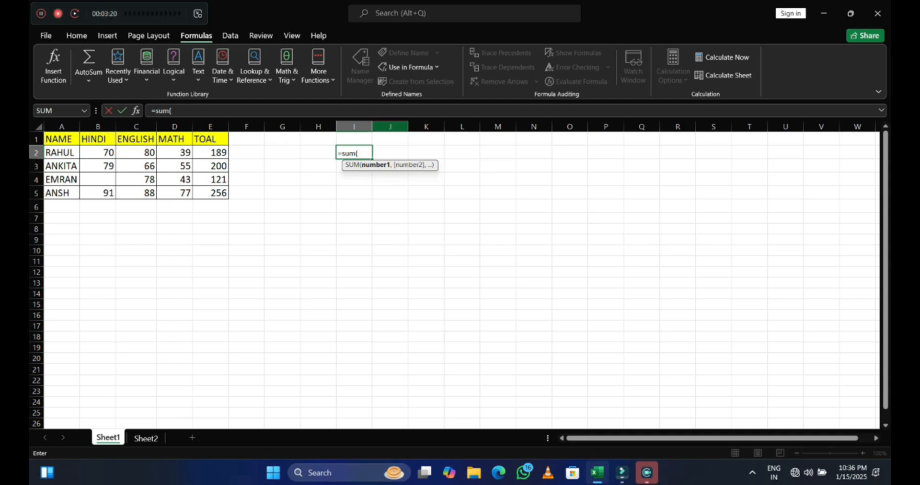
pyautogui.click(97, 152)
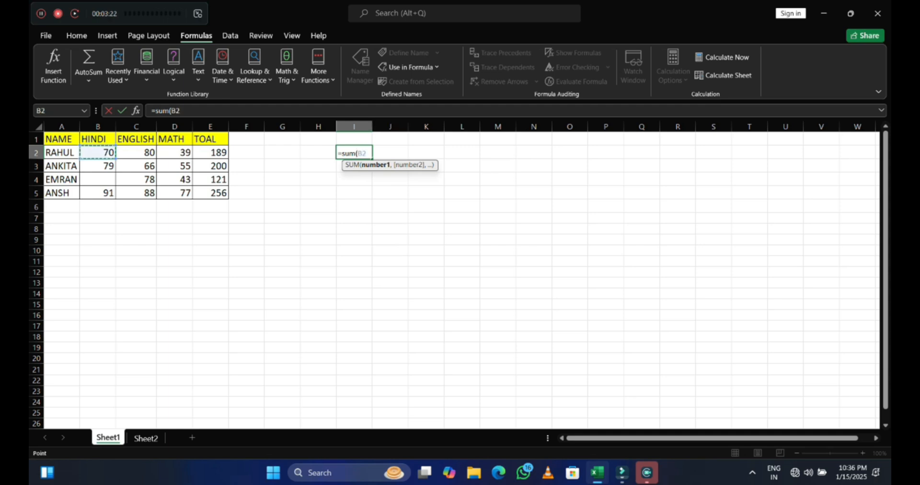
pyautogui.moveTo(98, 153); pyautogui.dragTo(189, 154)
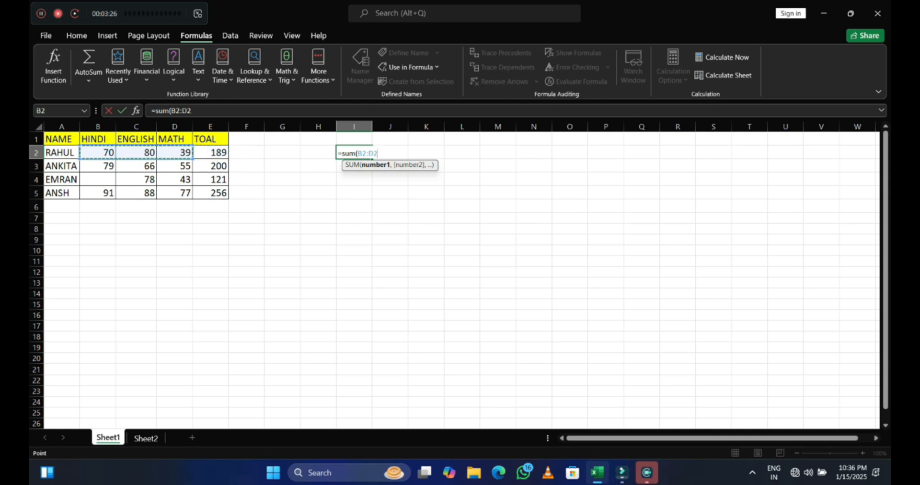
pyautogui.press('BackSpace')
pyautogui.press('BackSpace')
pyautogui.press('BackSpace')
pyautogui.press('BackSpace')
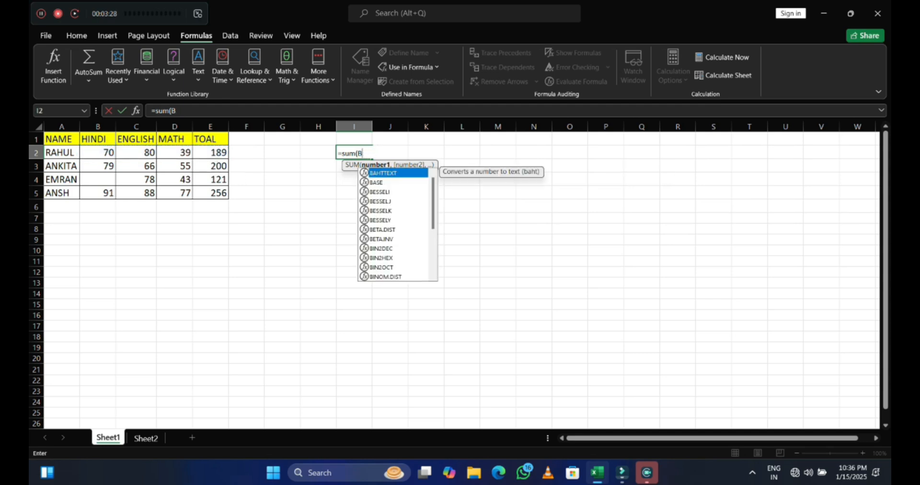
pyautogui.press('BackSpace')
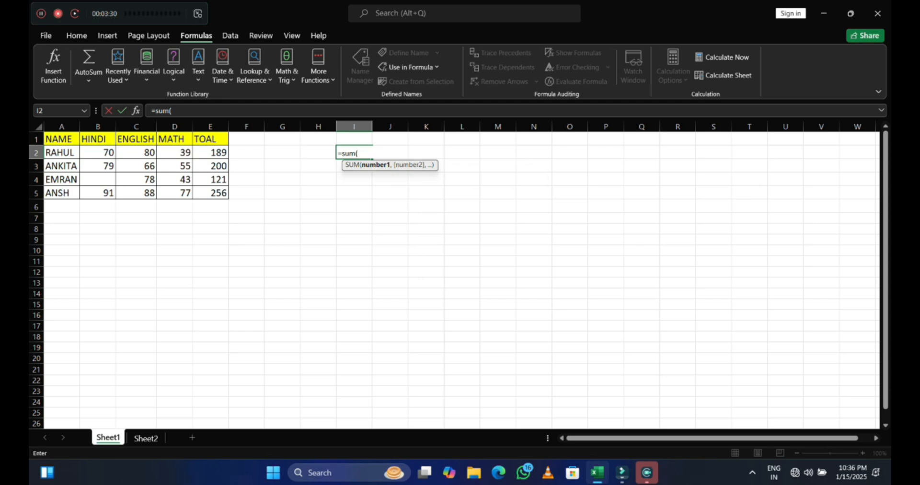
# - Complete the SUM formula in I2 with the named range HINDI as its argument
pyautogui.write('hind')
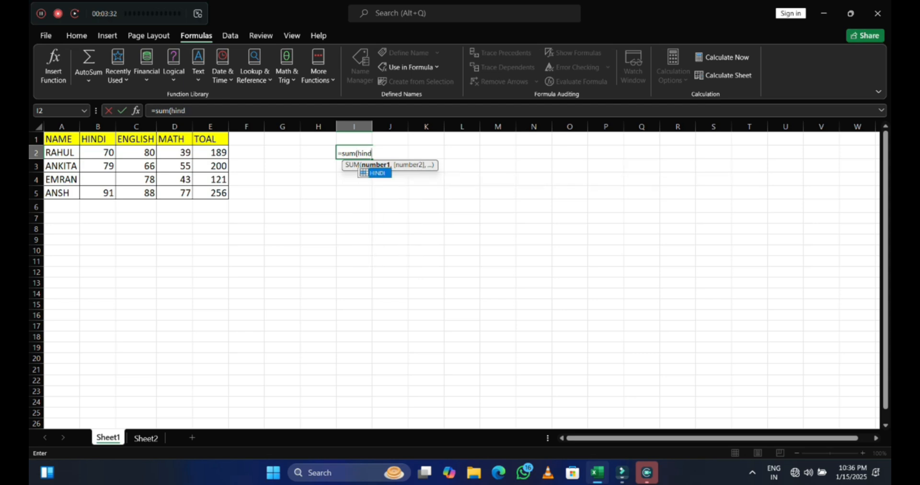
pyautogui.write('i')
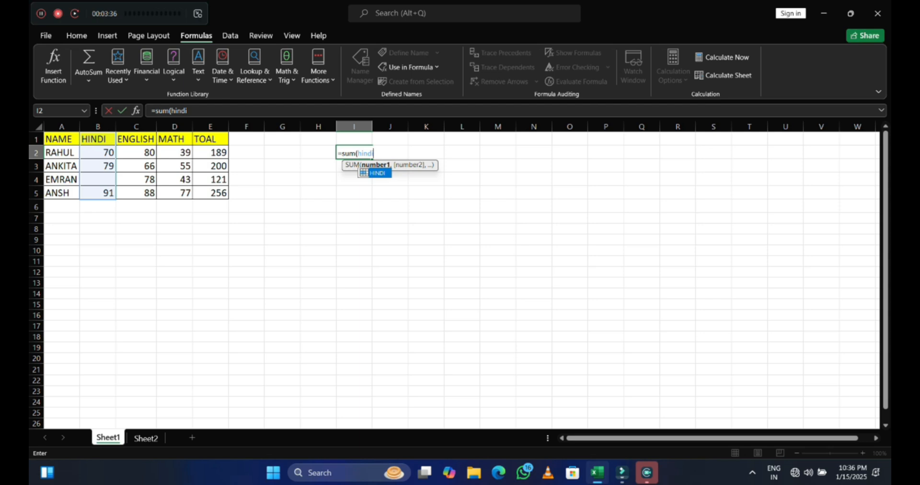
pyautogui.write(')')
pyautogui.press('Tab')
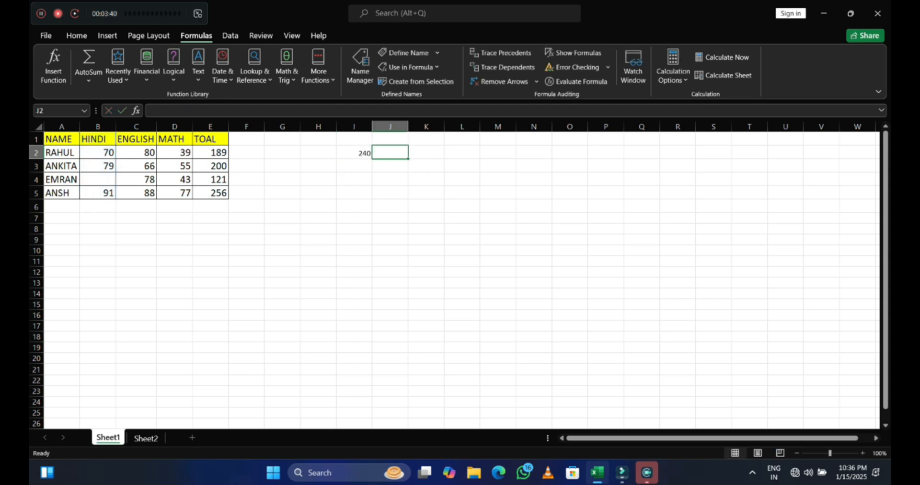
# - Select the Hindi marks in B2:B5 to check their sum against the formula in I2
pyautogui.moveTo(98, 153); pyautogui.dragTo(98, 206)
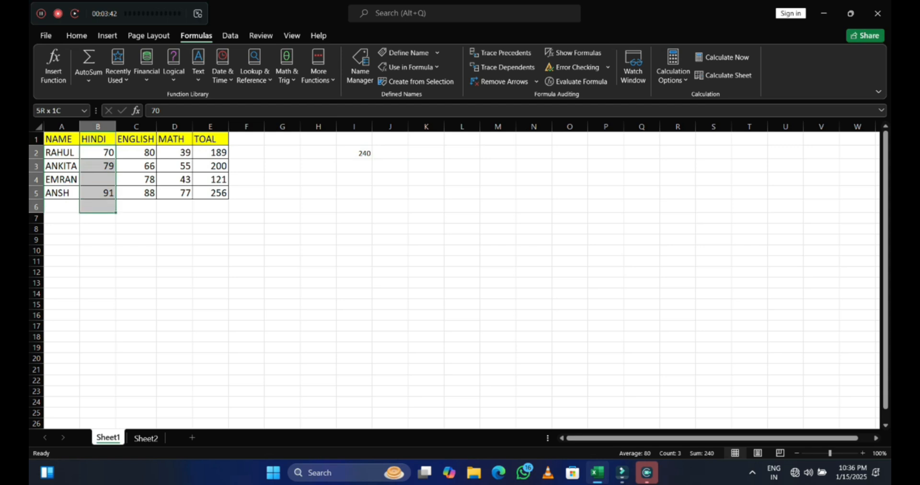
pyautogui.click(98, 193)
pyautogui.moveTo(98, 152); pyautogui.dragTo(98, 193)
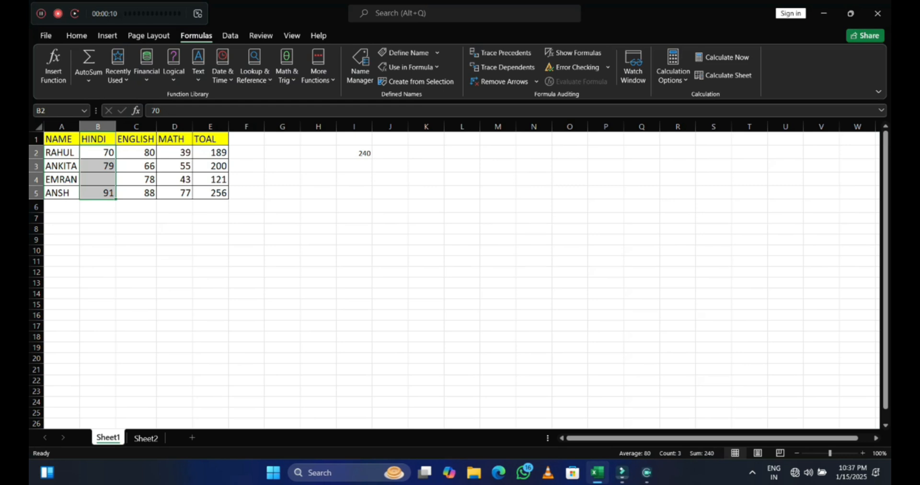
# - Begin a SUM formula in cell H3 with the ENGLISH name as its argument
pyautogui.click(318, 166)
pyautogui.write('=sum')
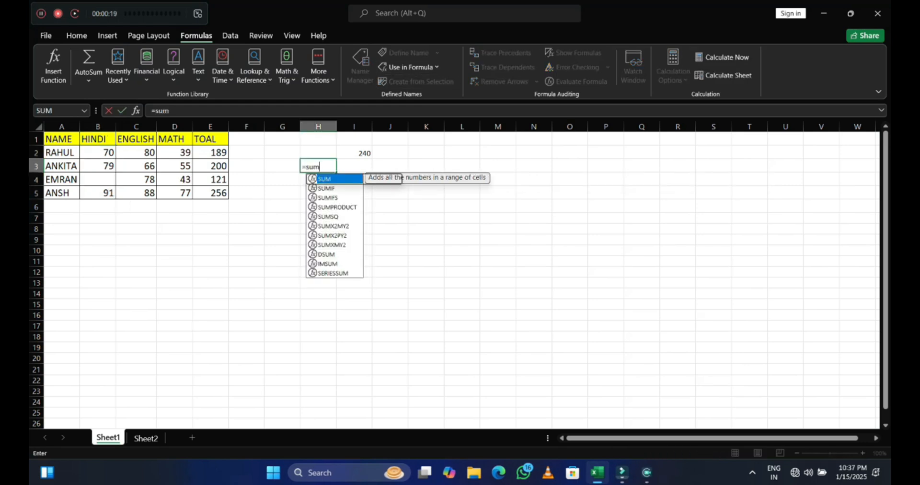
pyautogui.write('(en')
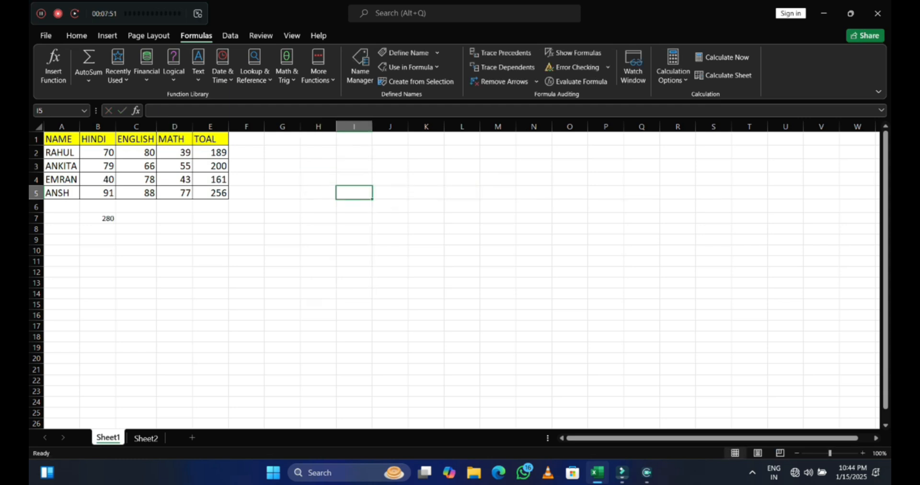
# - Erase the total formula in cell E5 and begin a new formula there with =s
pyautogui.click(210, 152)
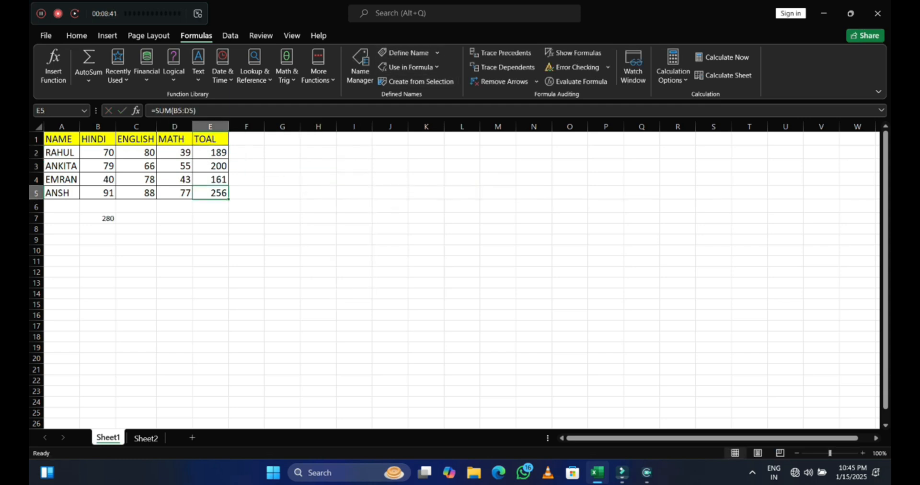
pyautogui.press('F2')
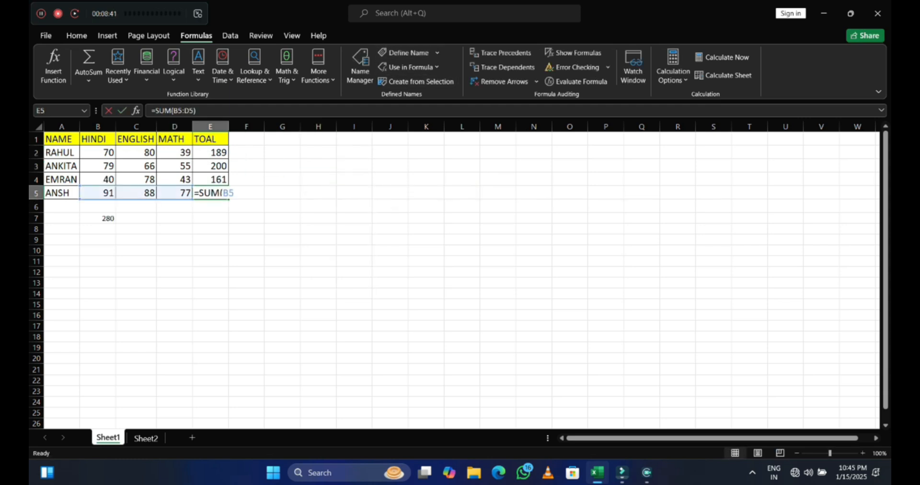
pyautogui.press('BackSpace')
pyautogui.press('BackSpace')
pyautogui.press('BackSpace')
pyautogui.press('BackSpace')
pyautogui.press('BackSpace')
pyautogui.press('BackSpace')
pyautogui.press('BackSpace')
pyautogui.press('BackSpace')
pyautogui.press('BackSpace')
pyautogui.press('BackSpace')
pyautogui.press('BackSpace')
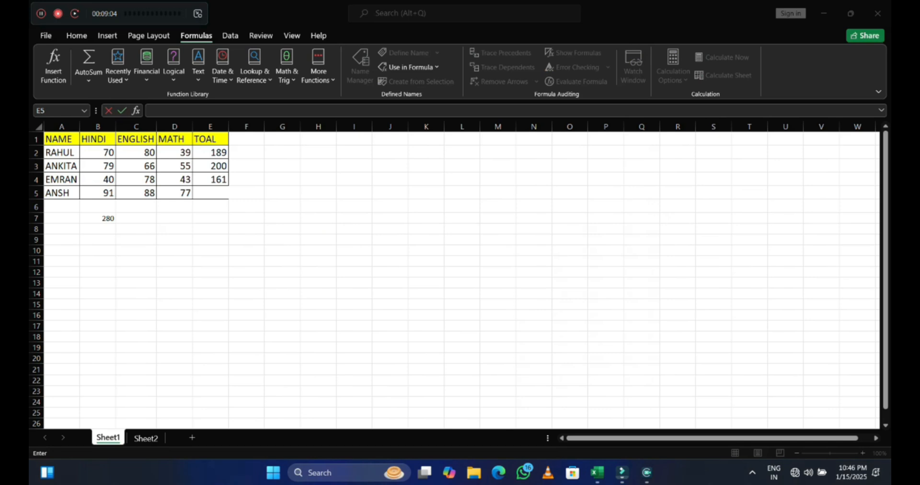
pyautogui.click(211, 193)
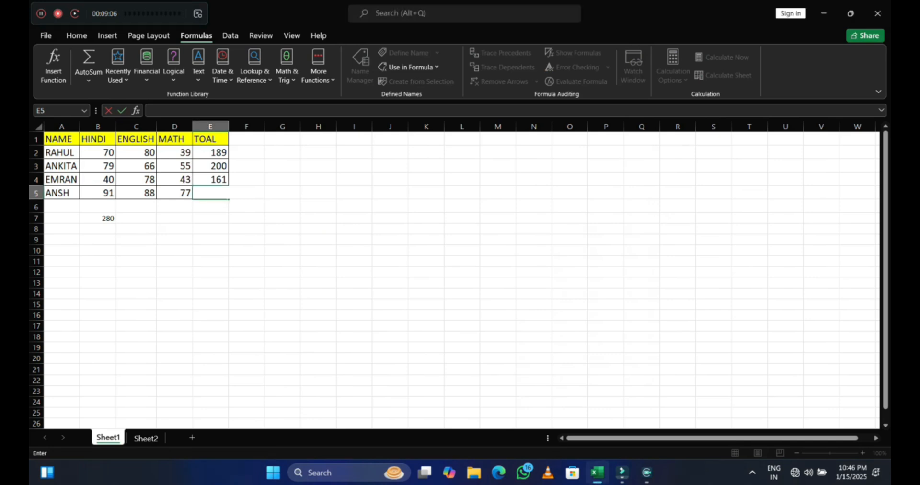
pyautogui.write('=s')
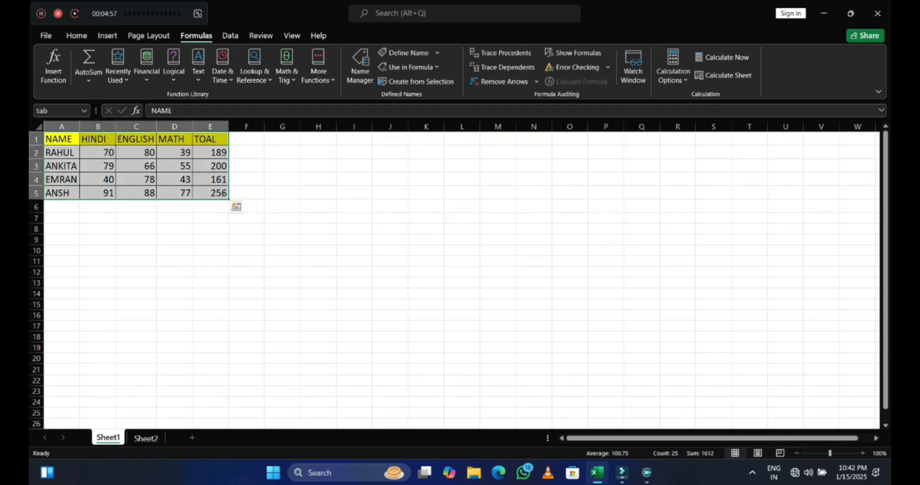
# - Create names from the selected table A1:E5 using only the top row values
pyautogui.click(416, 81)
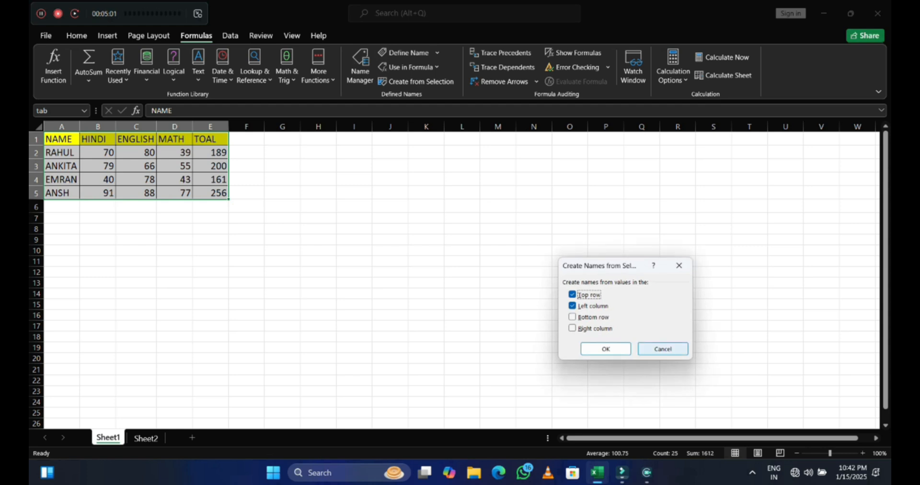
pyautogui.click(572, 306)
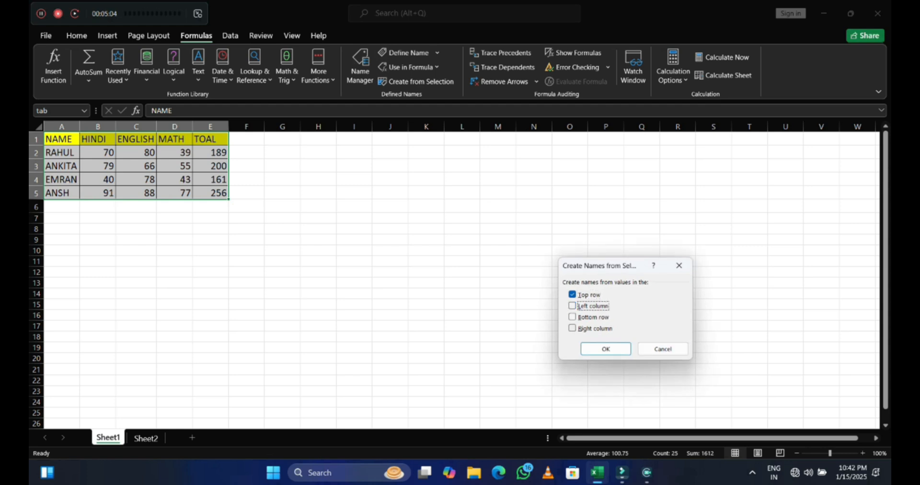
pyautogui.press('Return')
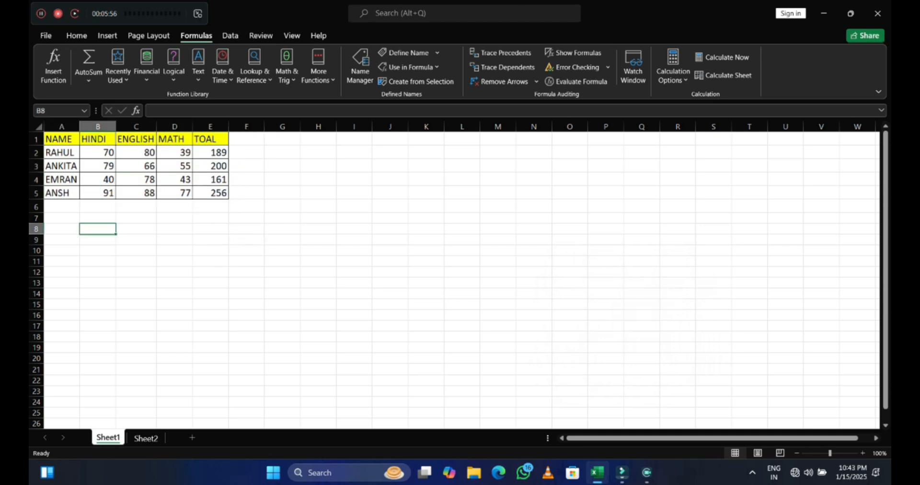
# - Check which cells the name HINDI covers by referencing it in a formula in B8, and remove the reference
pyautogui.write('=')
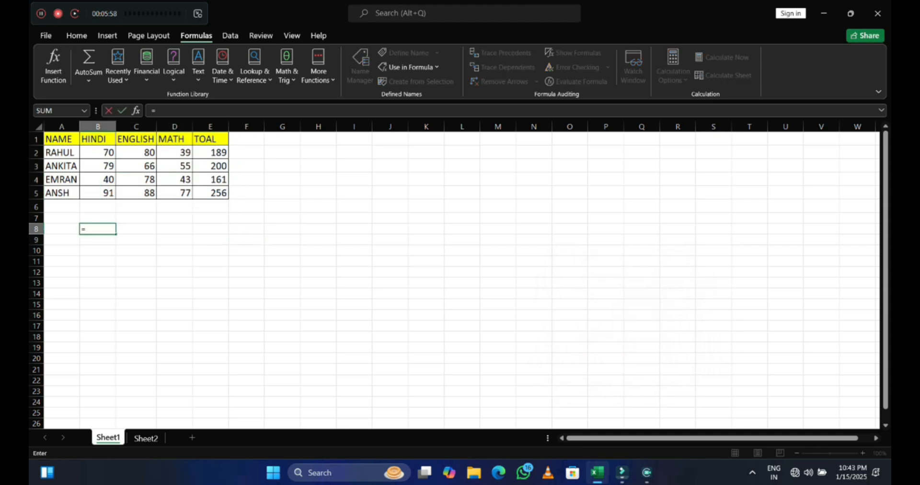
pyautogui.write('hin')
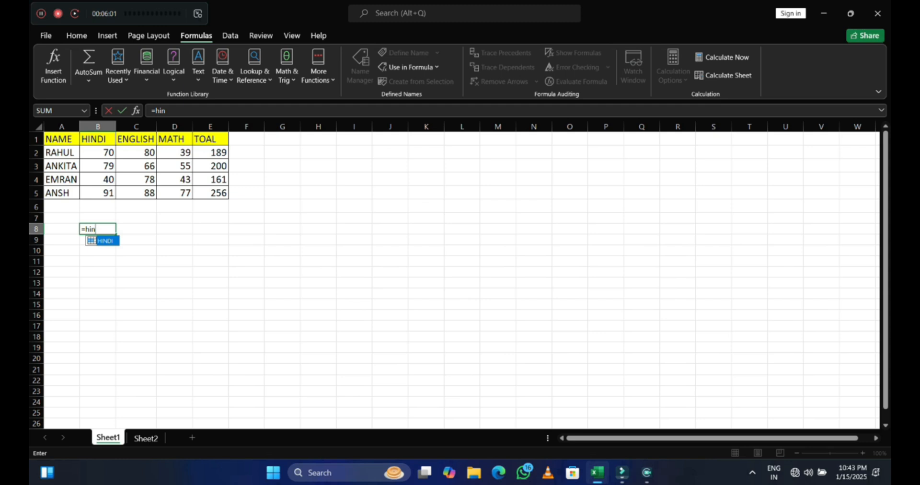
pyautogui.write('di')
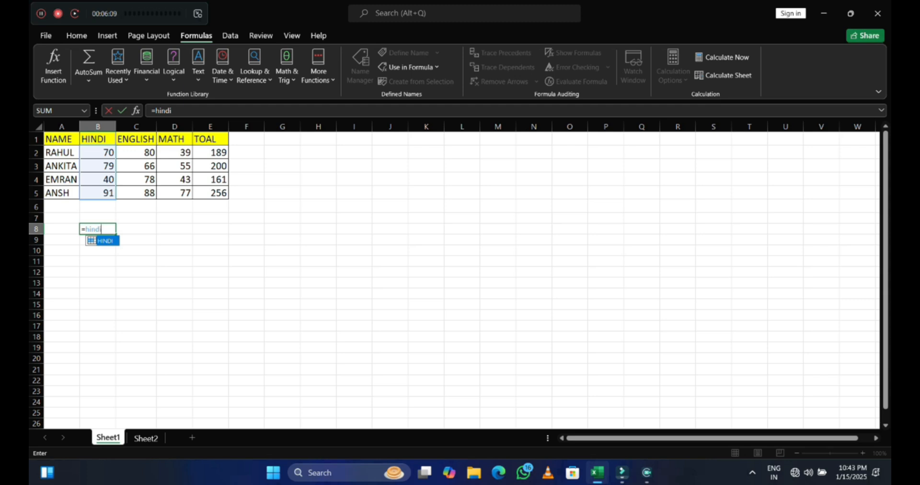
pyautogui.press('BackSpace')
pyautogui.press('BackSpace')
pyautogui.press('BackSpace')
pyautogui.press('BackSpace')
pyautogui.press('BackSpace')
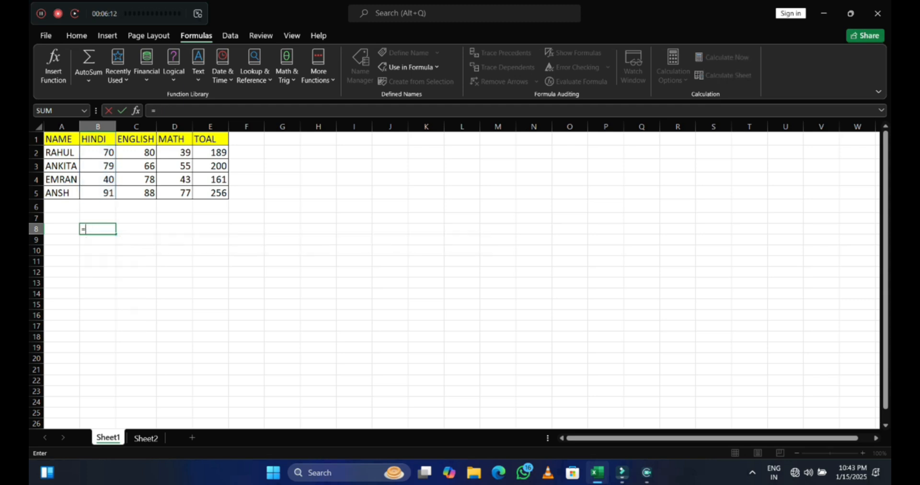
# - Check which cells the name ENGLISH covers by referencing it in the B8 formula, and remove the reference
pyautogui.write('en')
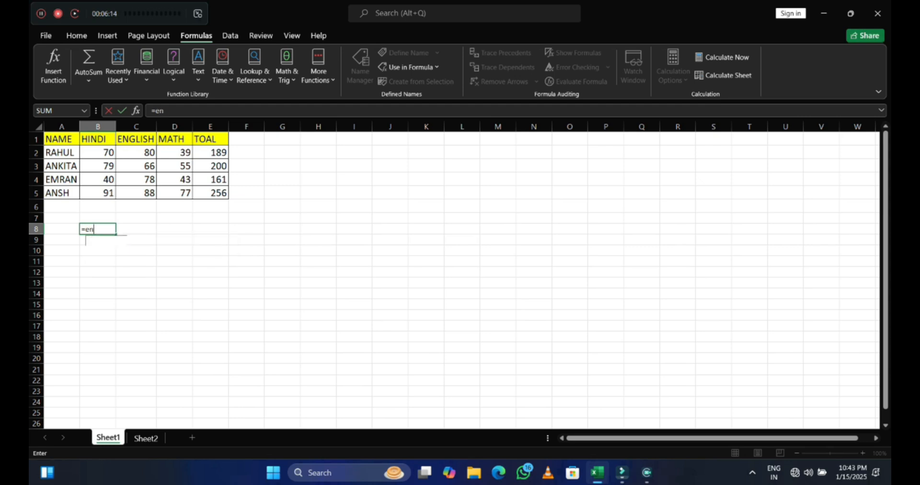
pyautogui.write('glis')
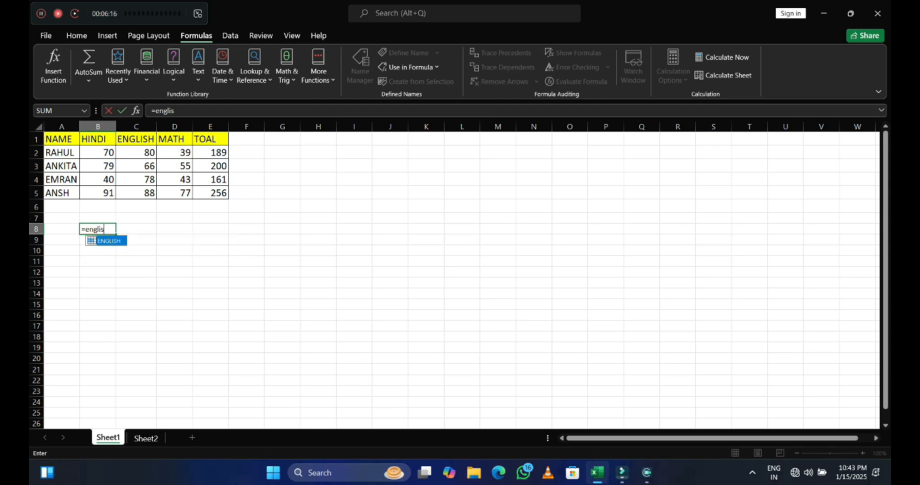
pyautogui.write('h')
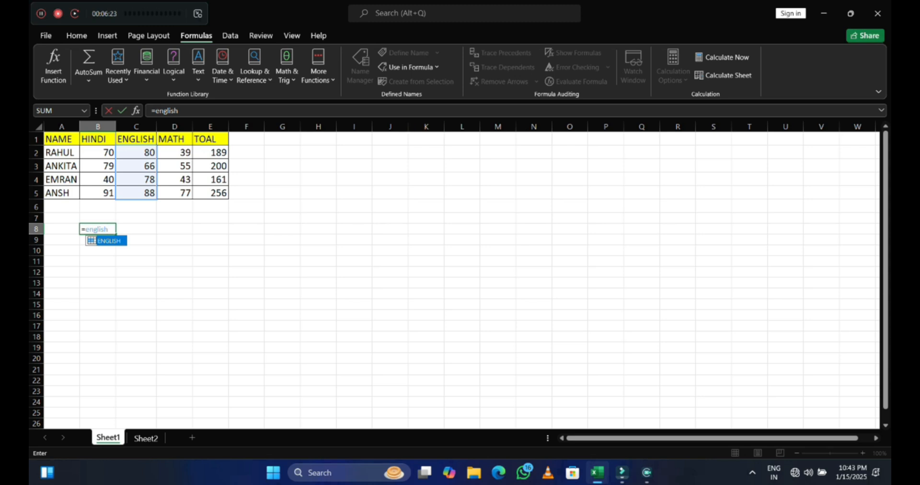
pyautogui.press('BackSpace')
pyautogui.press('BackSpace')
pyautogui.press('BackSpace')
pyautogui.press('BackSpace')
pyautogui.press('BackSpace')
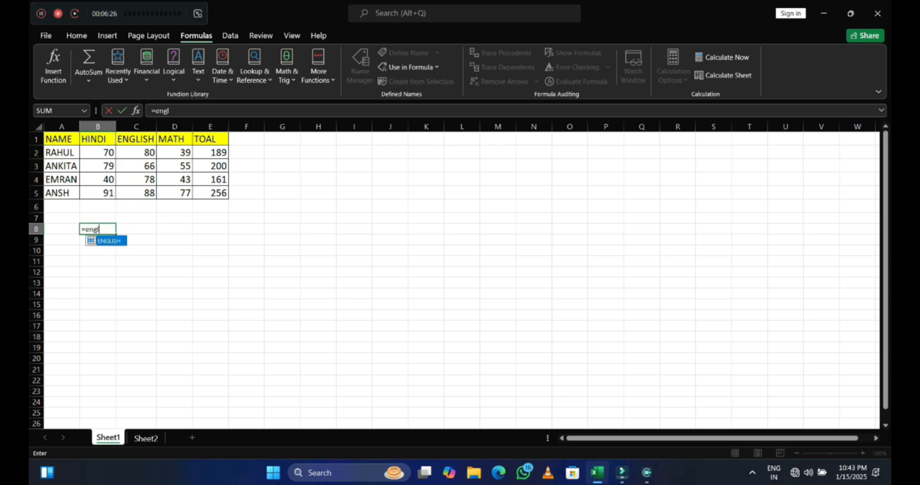
pyautogui.press('BackSpace')
pyautogui.press('BackSpace')
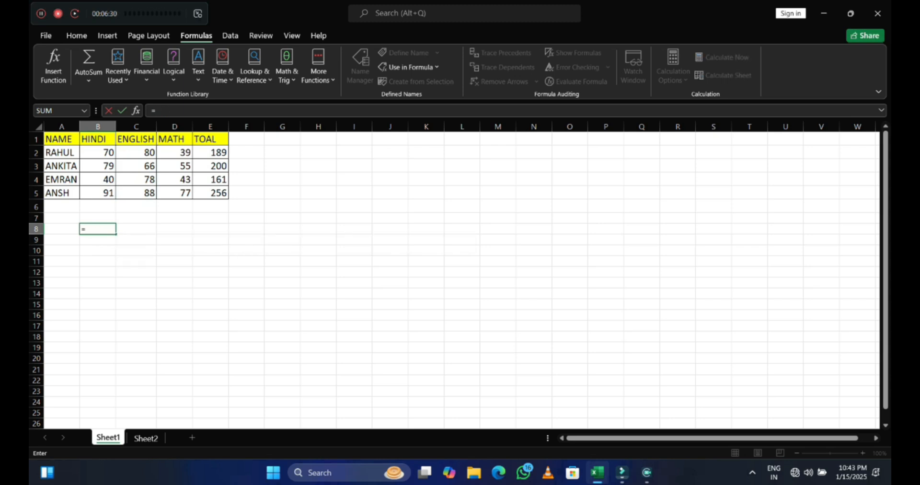
# - Clear the unfinished B8 formula and create names from the table A1:E5 using only the left column values
pyautogui.press('BackSpace')
pyautogui.moveTo(62, 139); pyautogui.dragTo(213, 193)
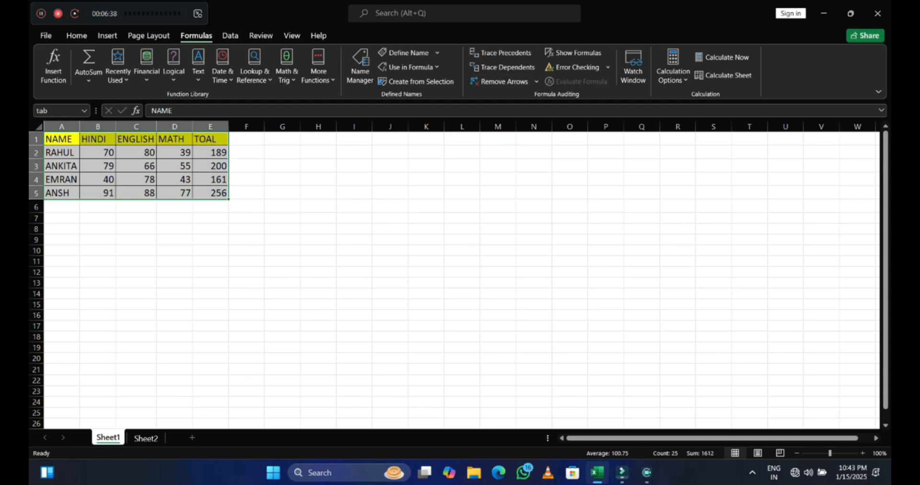
pyautogui.click(415, 81)
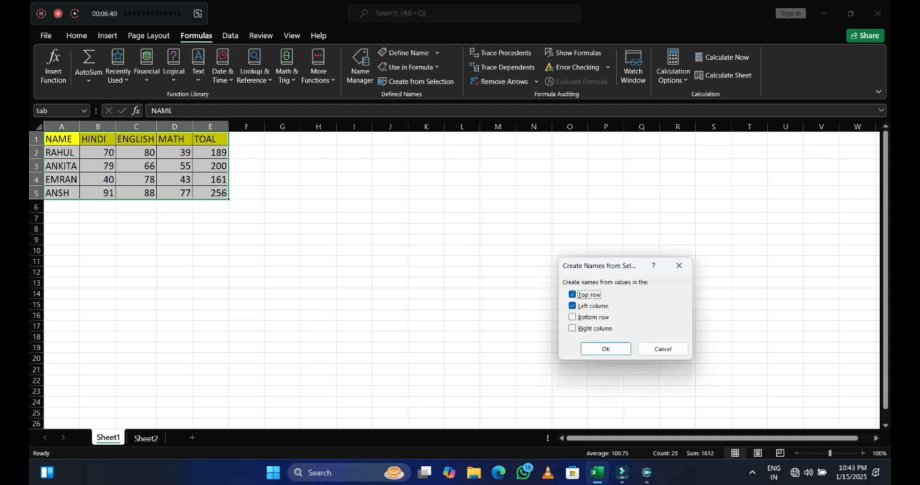
pyautogui.click(572, 306)
pyautogui.click(572, 295)
pyautogui.click(572, 306)
pyautogui.press('Return')
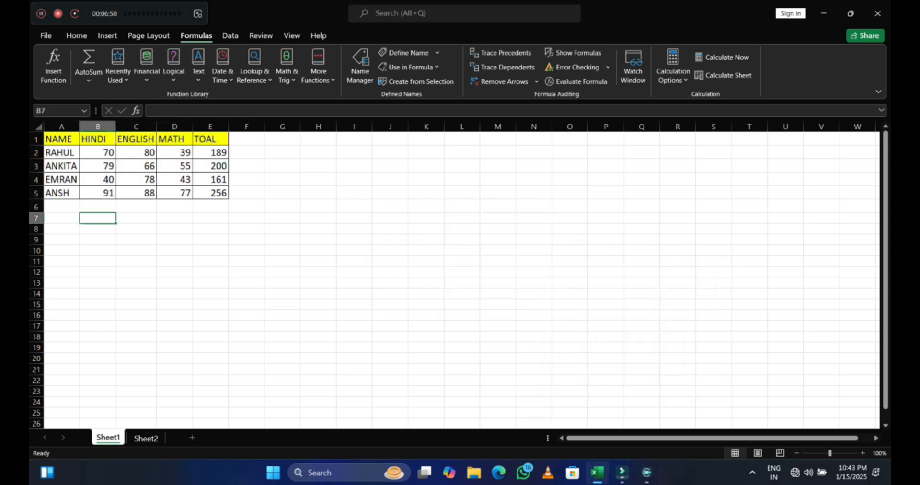
# - Enter the formula =SUM(HINDI) in cell B7 to add up the Hindi marks by range name
pyautogui.write('=')
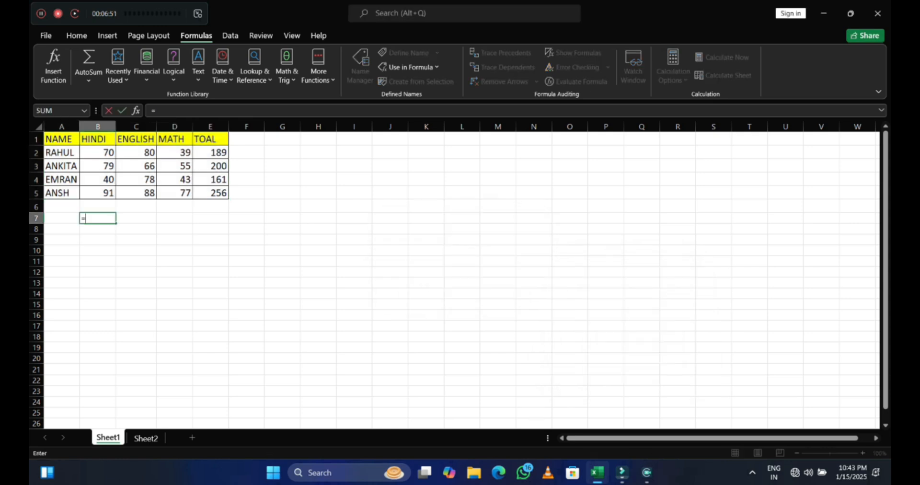
pyautogui.write('s')
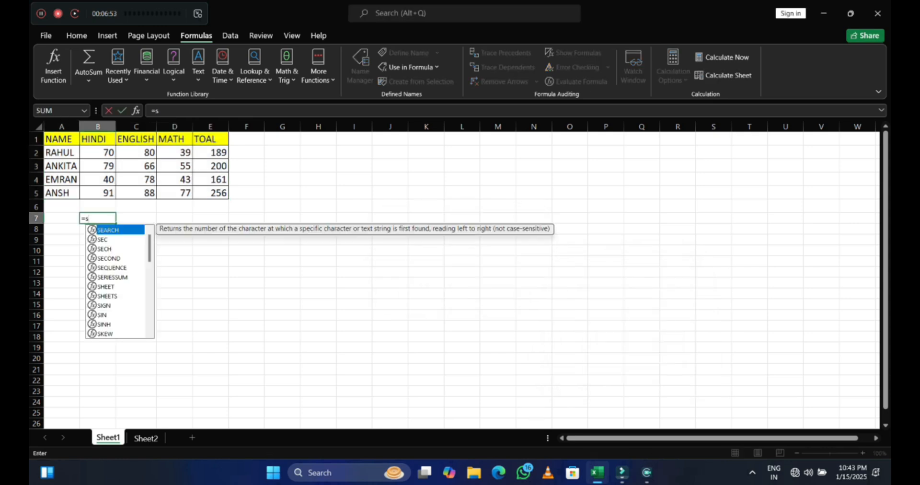
pyautogui.write('u')
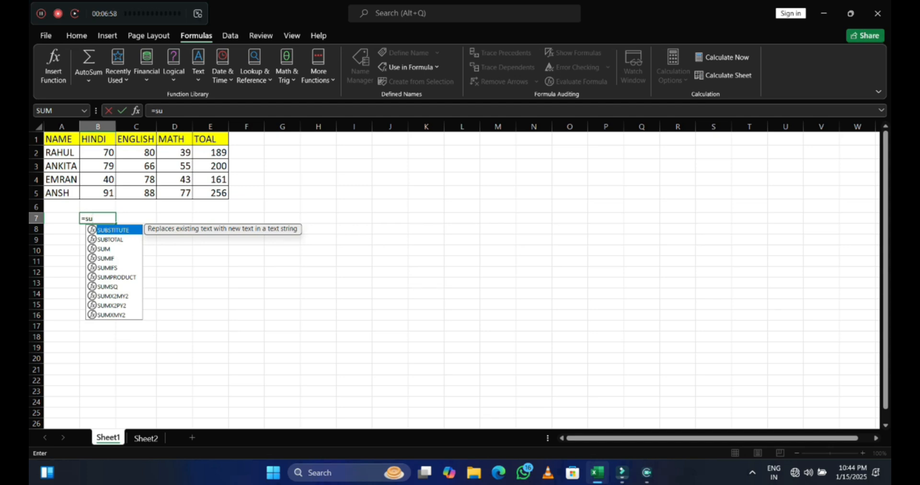
pyautogui.press('Escape')
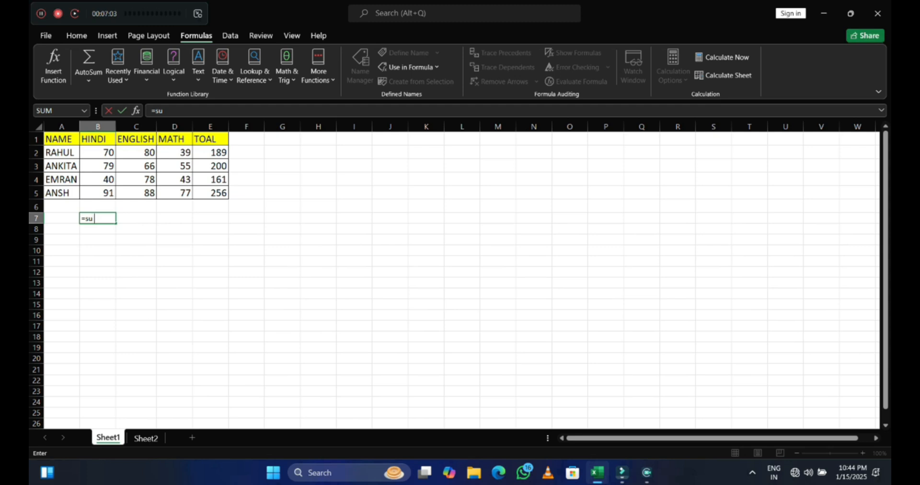
pyautogui.press('BackSpace')
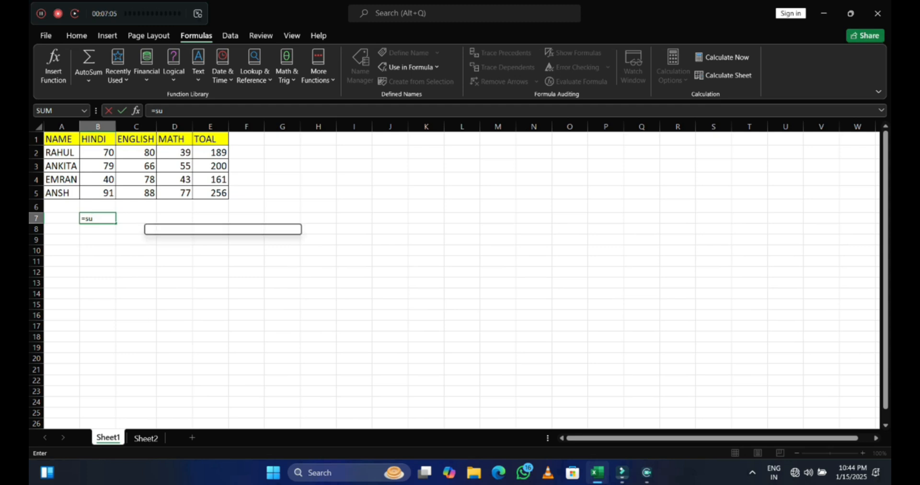
pyautogui.write('m(')
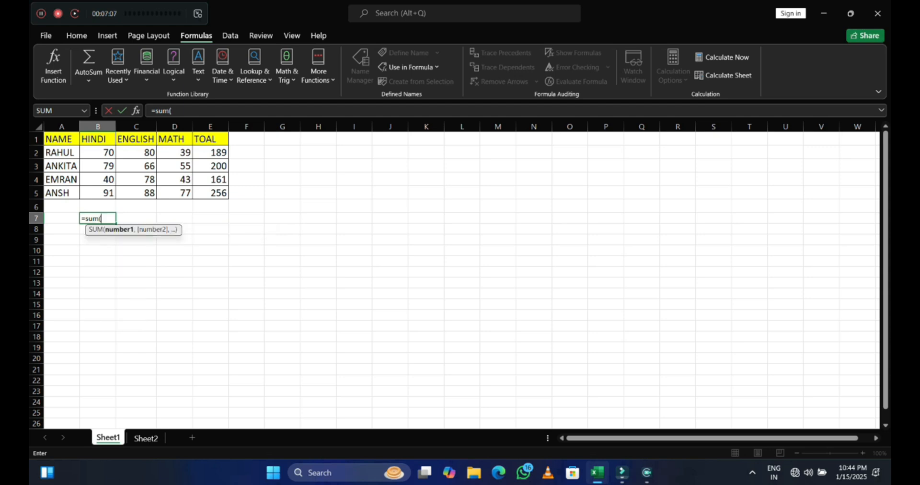
pyautogui.write('h')
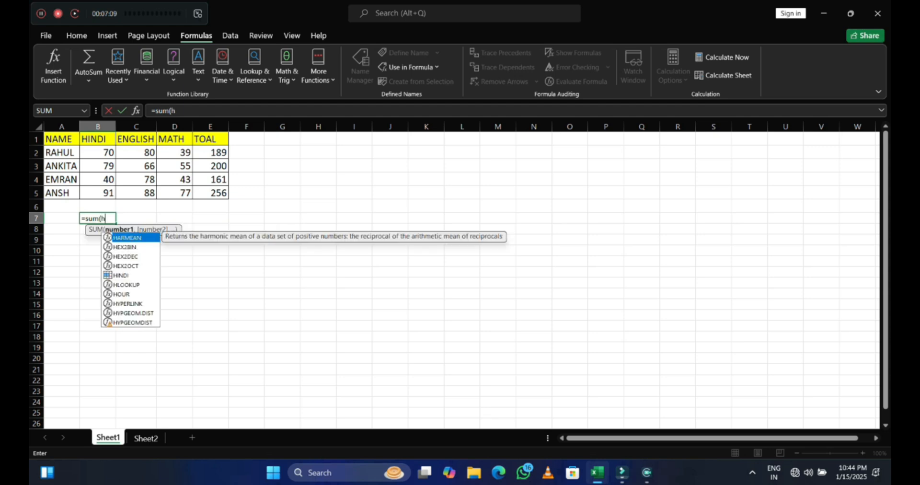
pyautogui.write('indi')
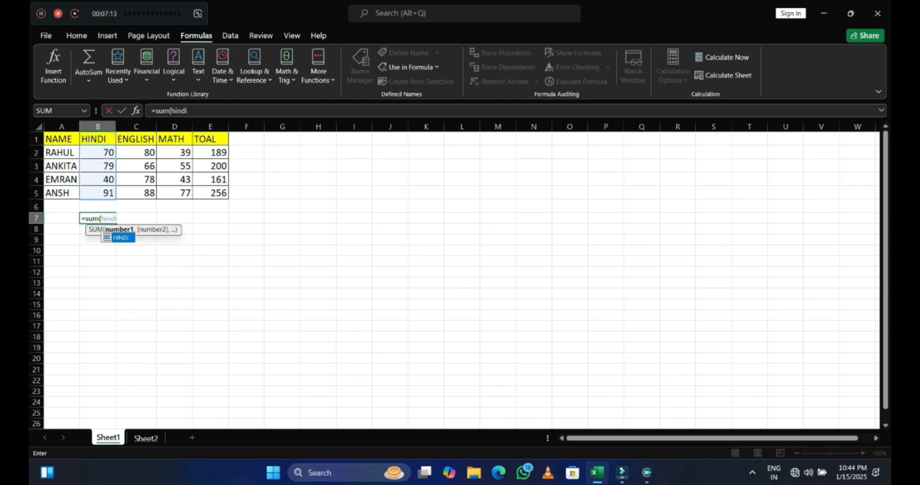
pyautogui.press('Tab')
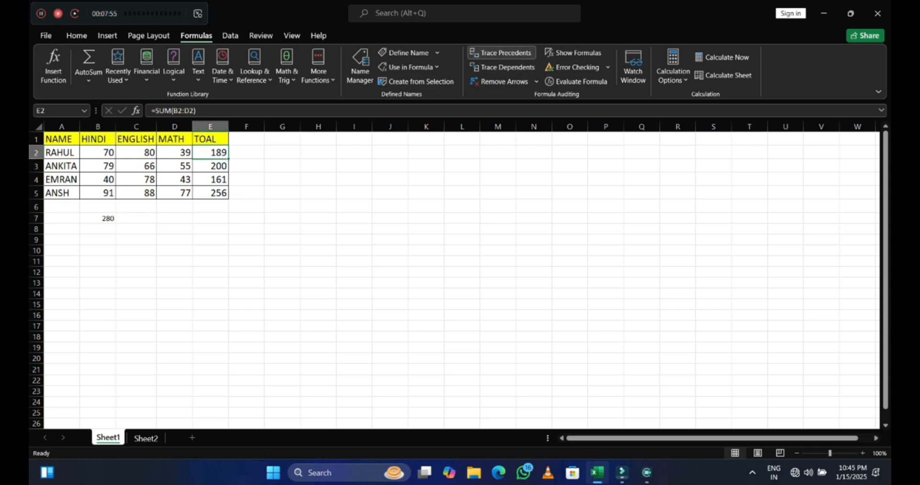
# - Trace the precedents of each total formula in cells E2 to E5
pyautogui.click(500, 53)
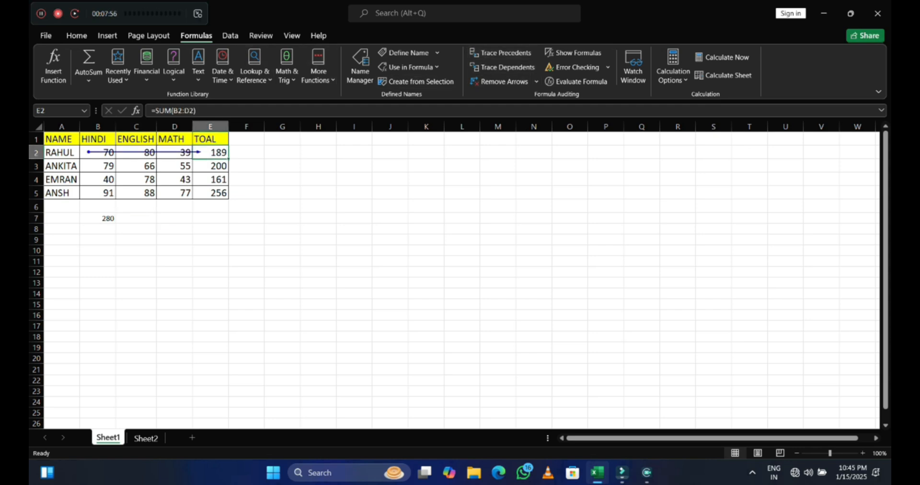
pyautogui.click(61, 139)
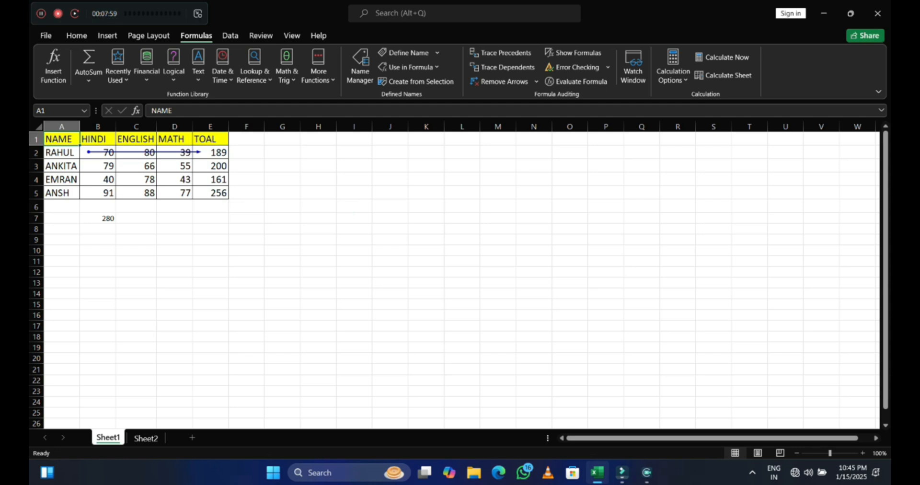
pyautogui.click(210, 166)
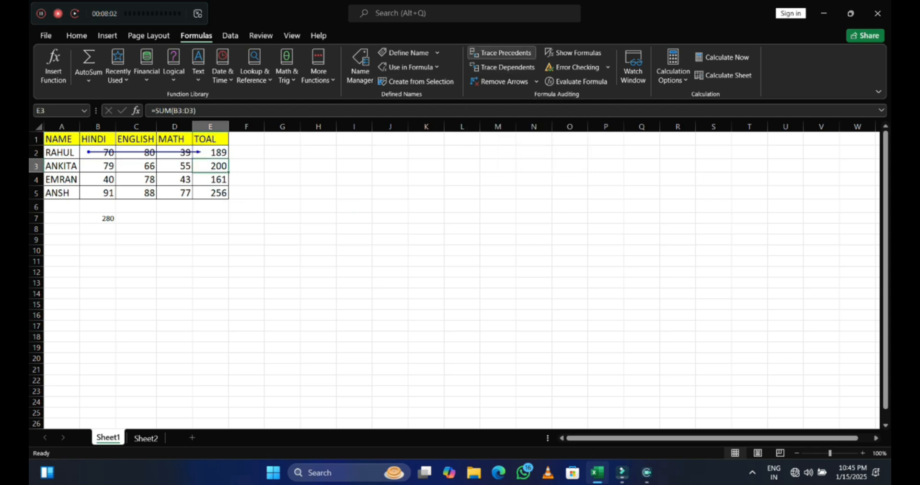
pyautogui.click(501, 52)
pyautogui.click(211, 180)
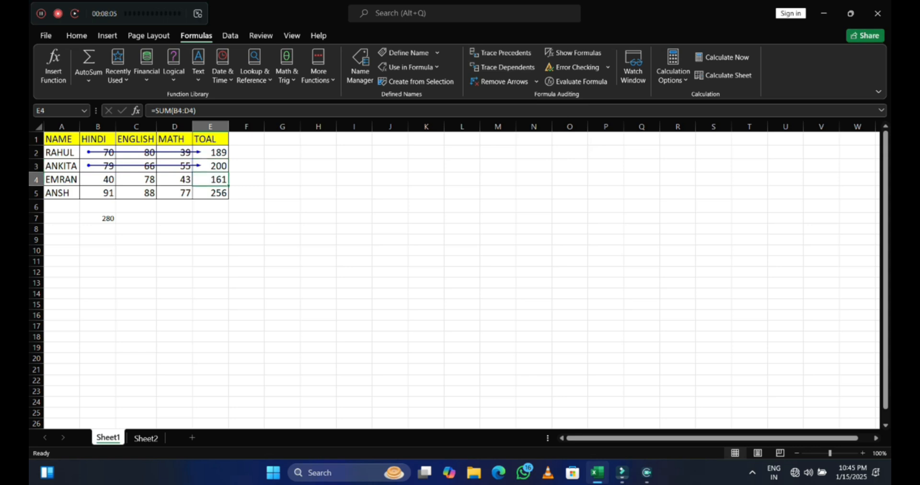
pyautogui.click(501, 52)
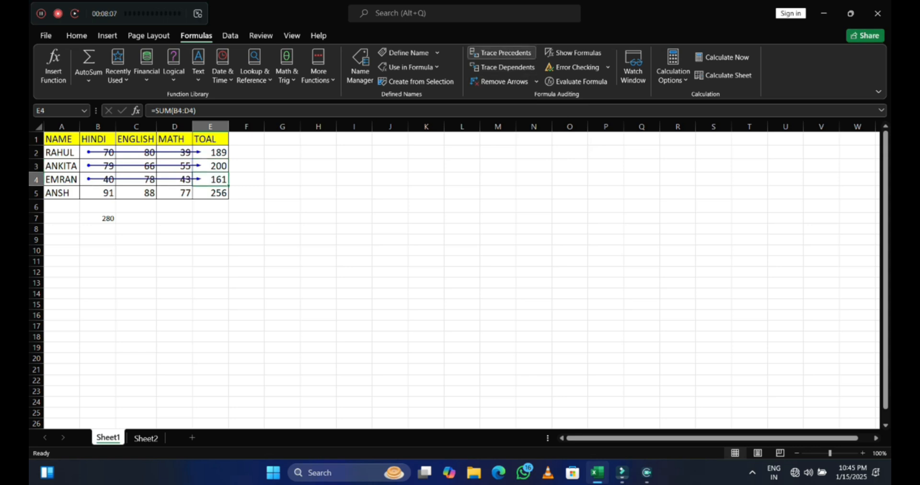
pyautogui.click(210, 193)
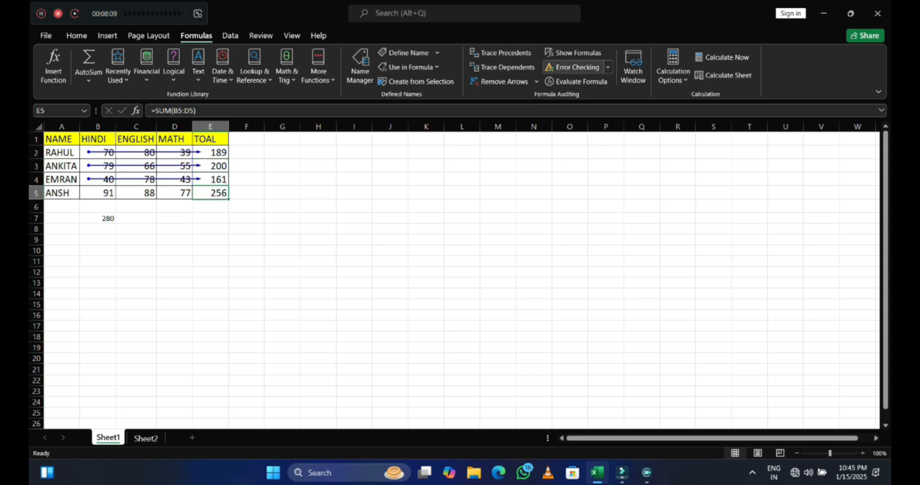
pyautogui.click(500, 52)
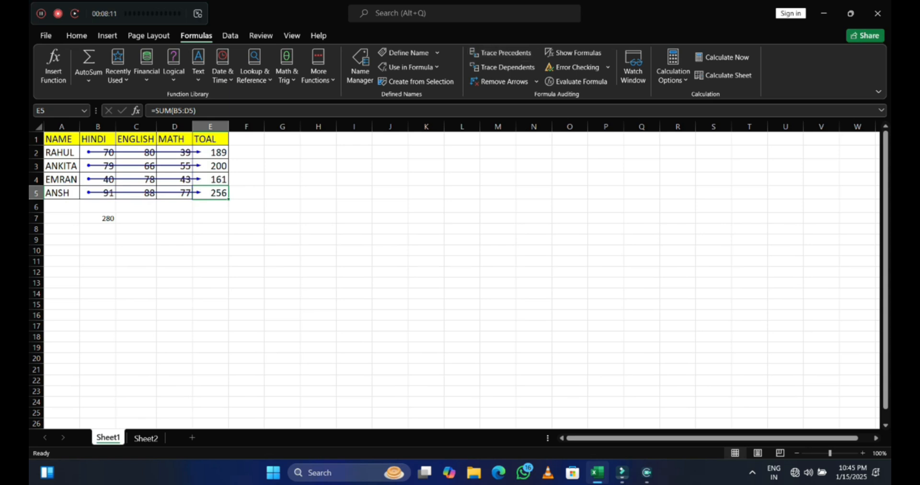
# - Remove all tracer arrows, and display the sheet's formulas briefly before switching back to values
pyautogui.press('XF86AudioLowerVolume')
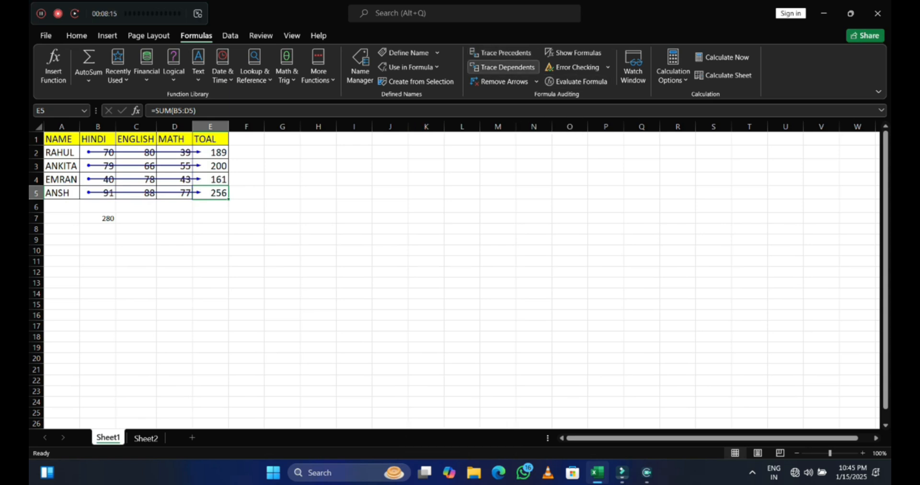
pyautogui.click(500, 82)
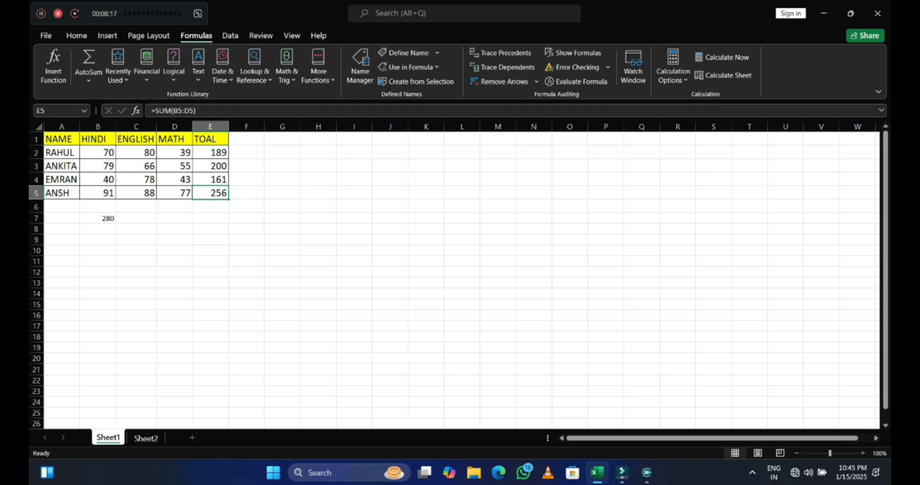
pyautogui.click(574, 52)
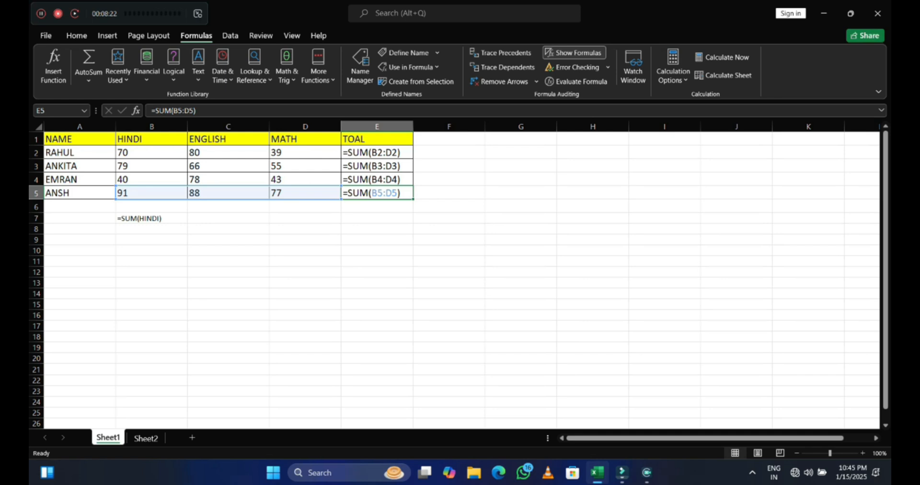
pyautogui.click(574, 52)
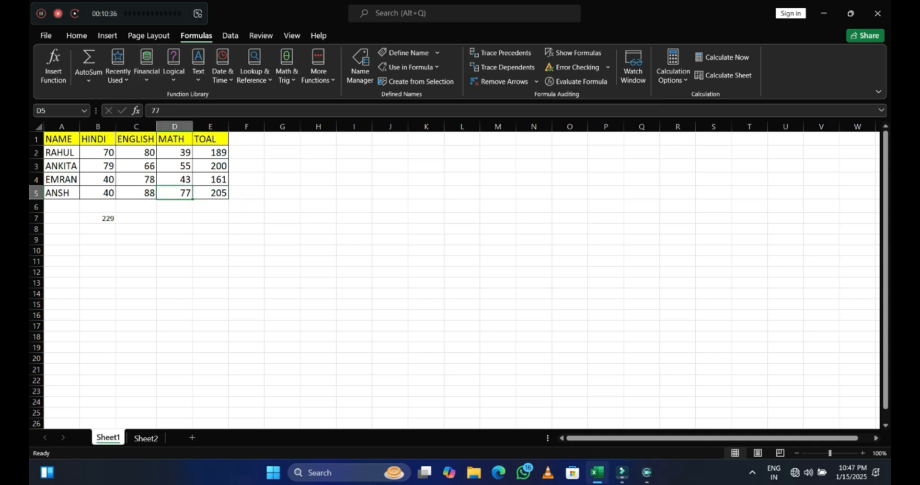
# - Replace the mark in D5 with the incomplete formula =sum and the mark in C5 with the text r
pyautogui.press('BackSpace')
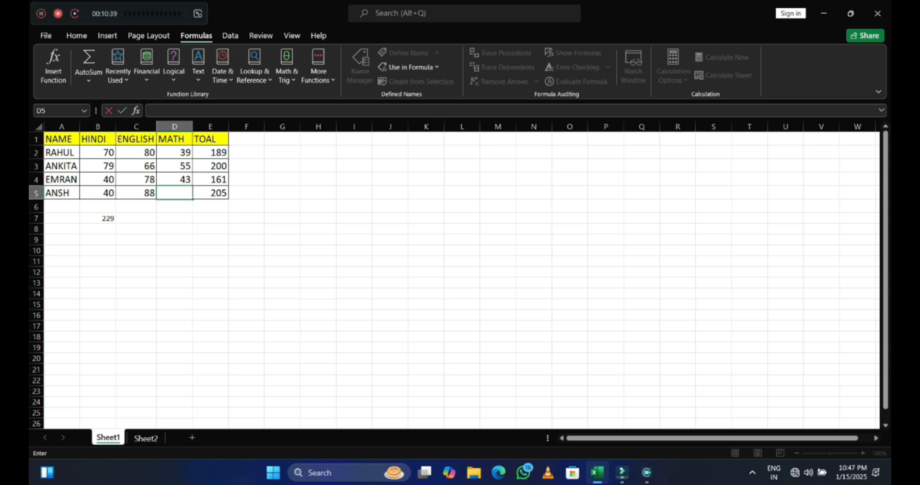
pyautogui.write('=s')
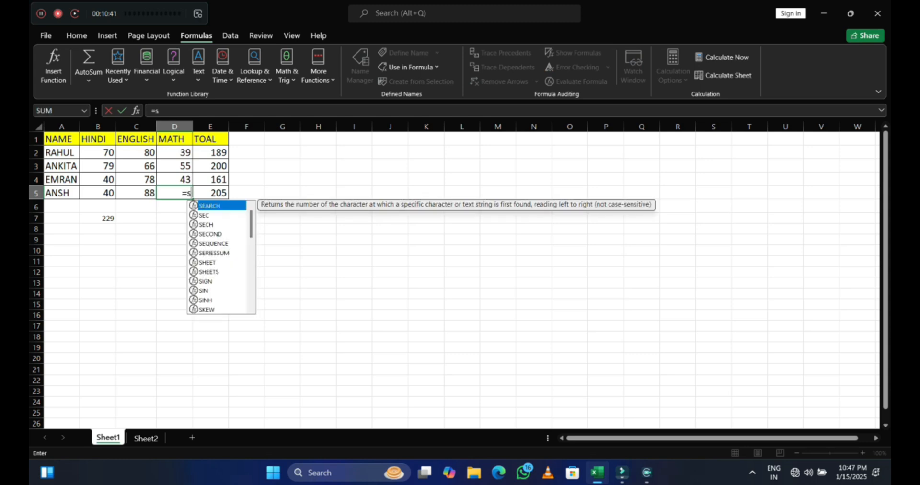
pyautogui.write('um')
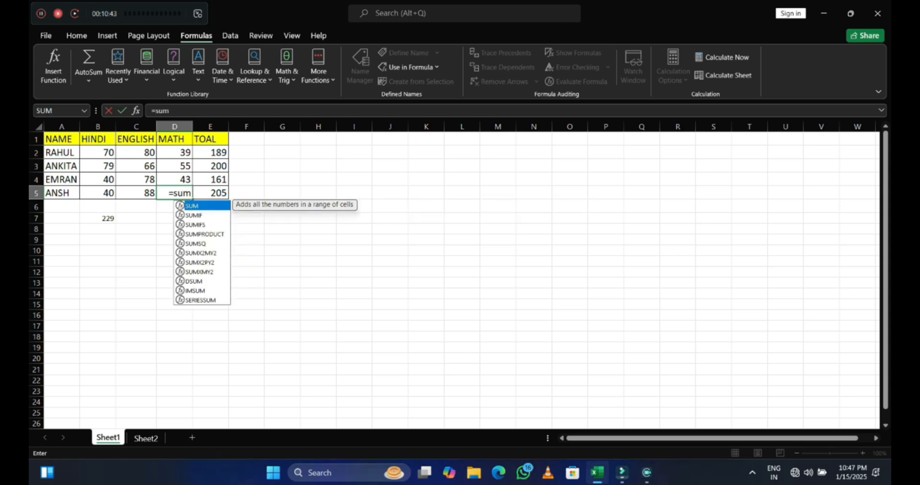
pyautogui.press('Left')
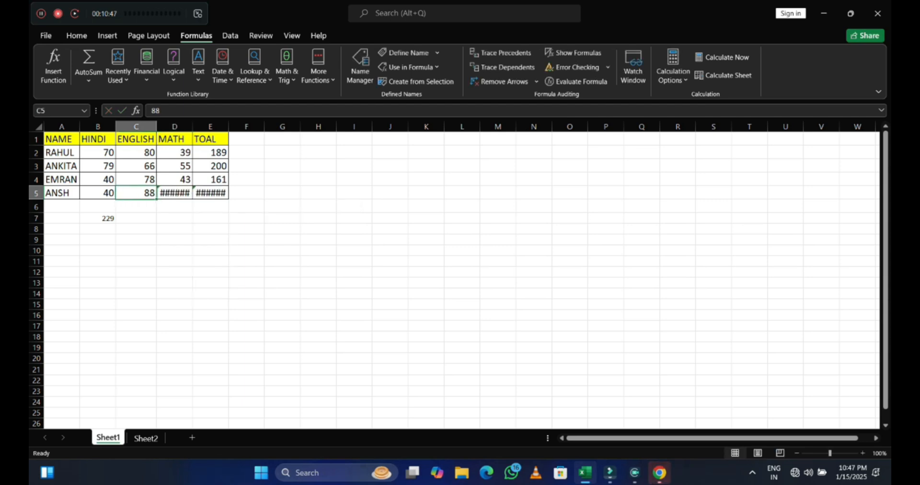
pyautogui.write('r')
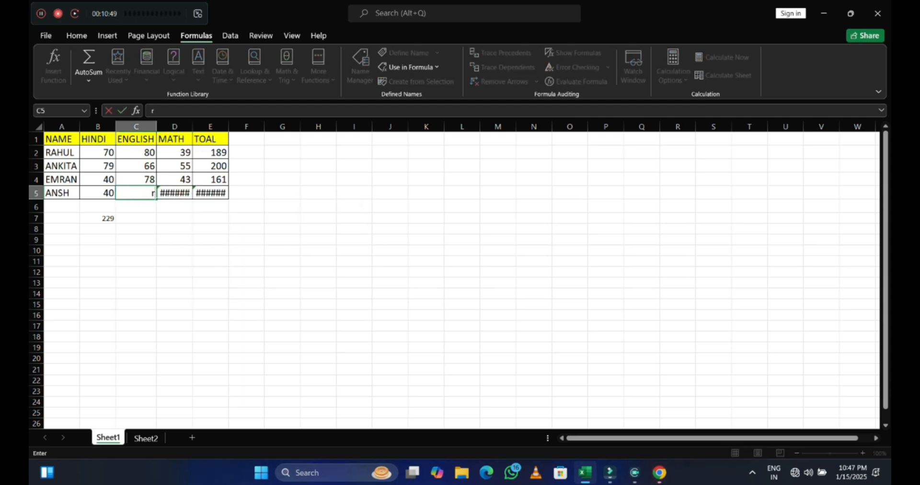
pyautogui.press('Return')
# - Complete the formula in D5 so that it sums B5+C5
pyautogui.click(175, 193)
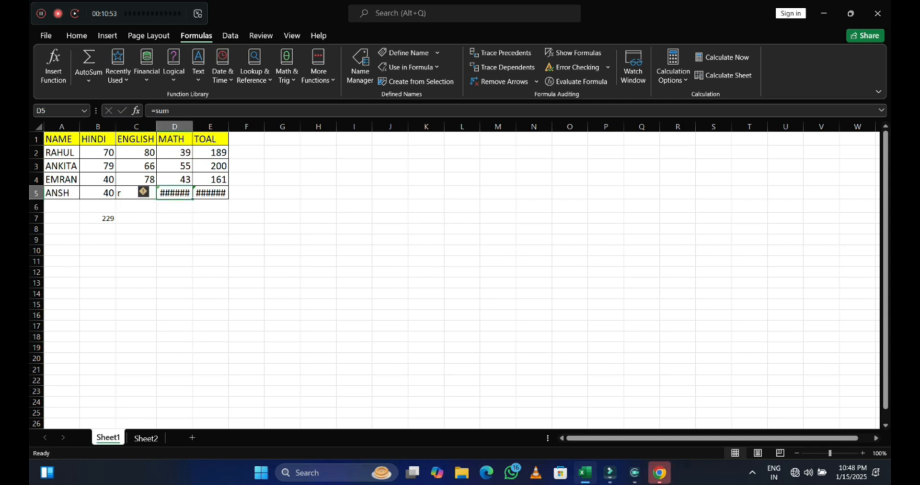
pyautogui.doubleClick(174, 193)
pyautogui.click(182, 193)
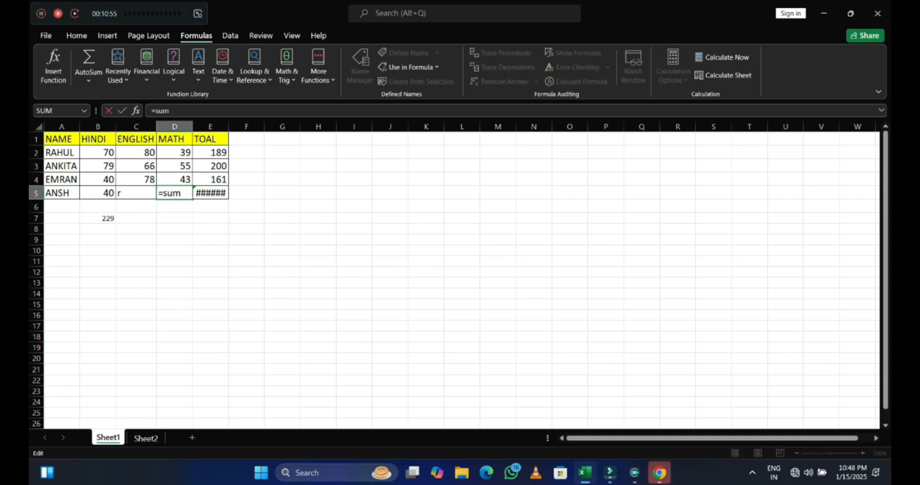
pyautogui.write('(')
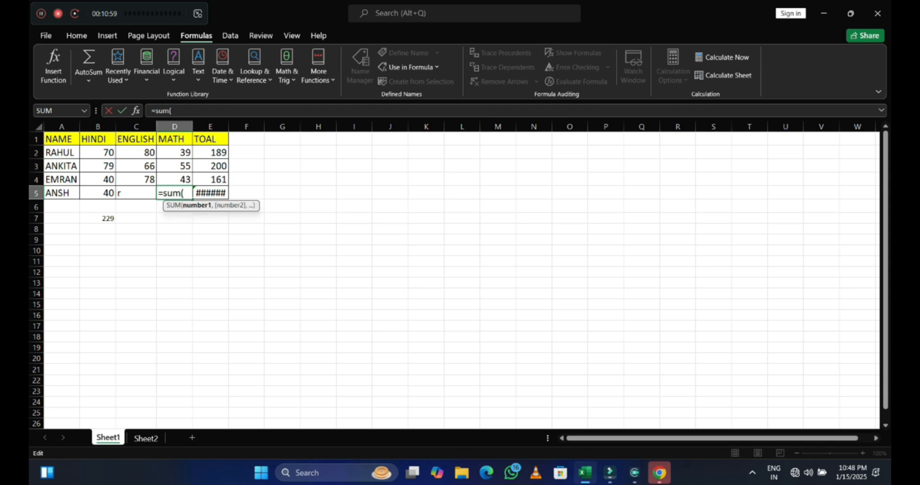
pyautogui.moveTo(100, 193)
pyautogui.mouseDown()
pyautogui.moveTo(141, 193)
pyautogui.moveTo(106, 193)
pyautogui.mouseUp()
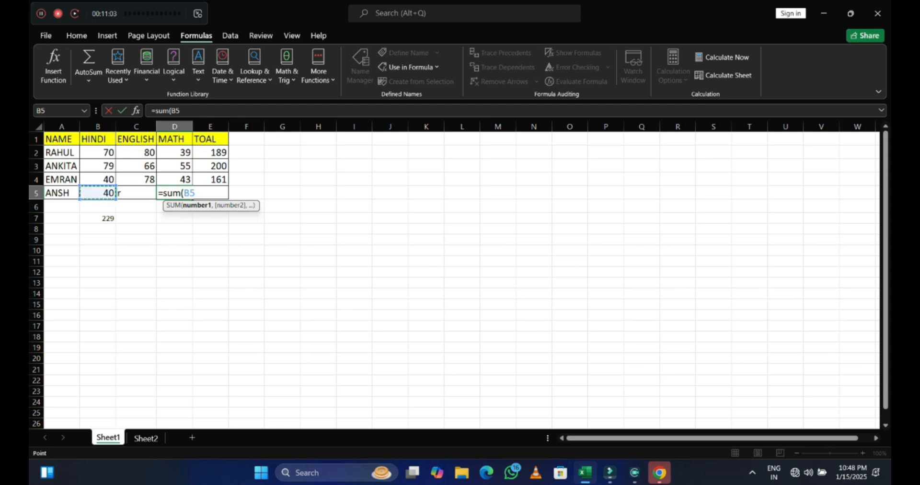
pyautogui.write('+')
pyautogui.click(136, 193)
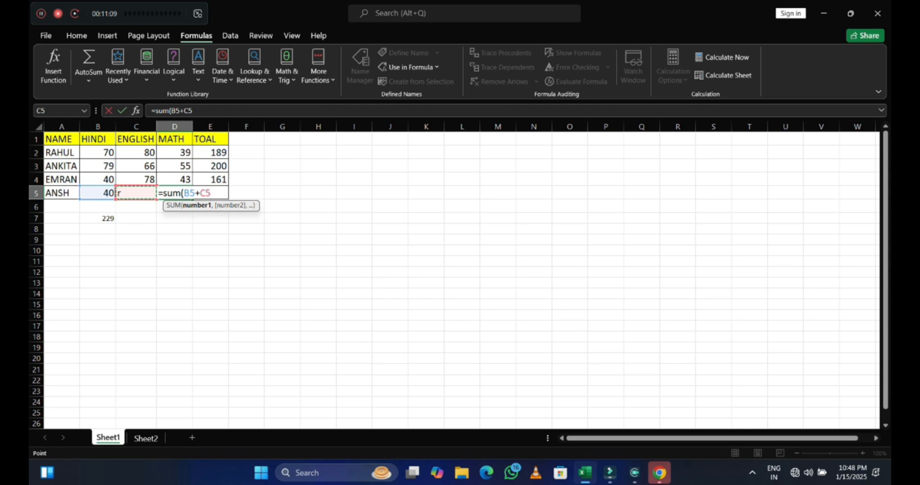
pyautogui.write('+')
pyautogui.press('Return')
pyautogui.press('Return')
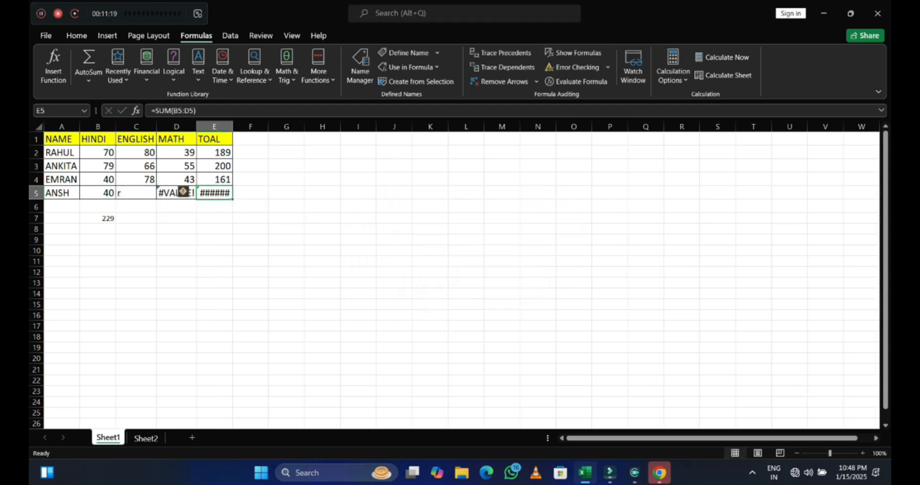
pyautogui.click(250, 193)
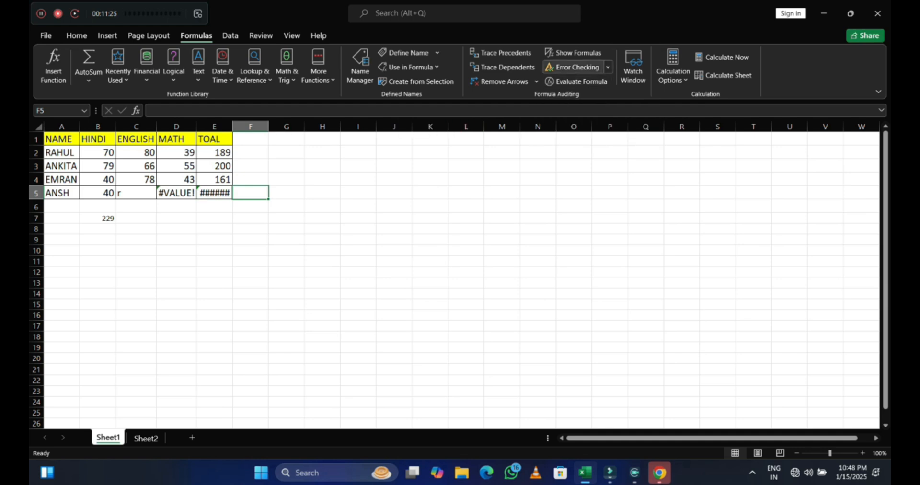
# - Run error checking on the sheet's formulas, and open Evaluate Formula for cell D5, closing both without changes
pyautogui.click(572, 67)
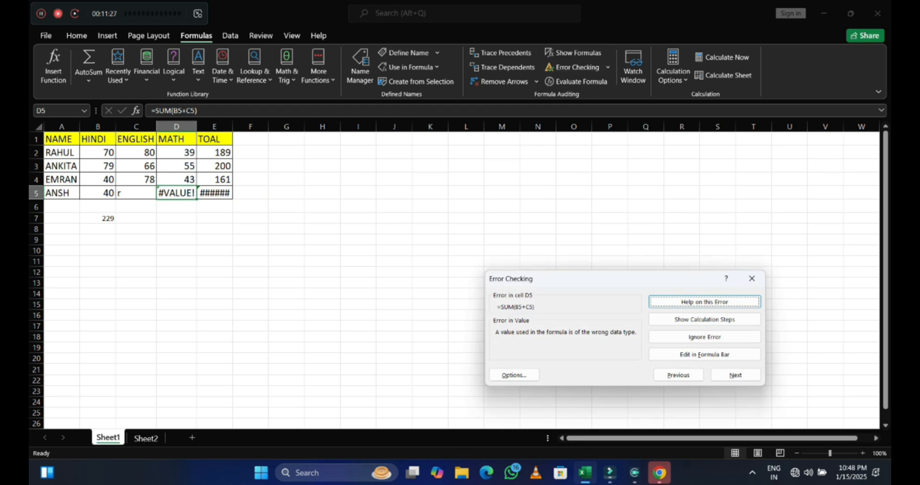
pyautogui.moveTo(584, 273); pyautogui.dragTo(609, 156)
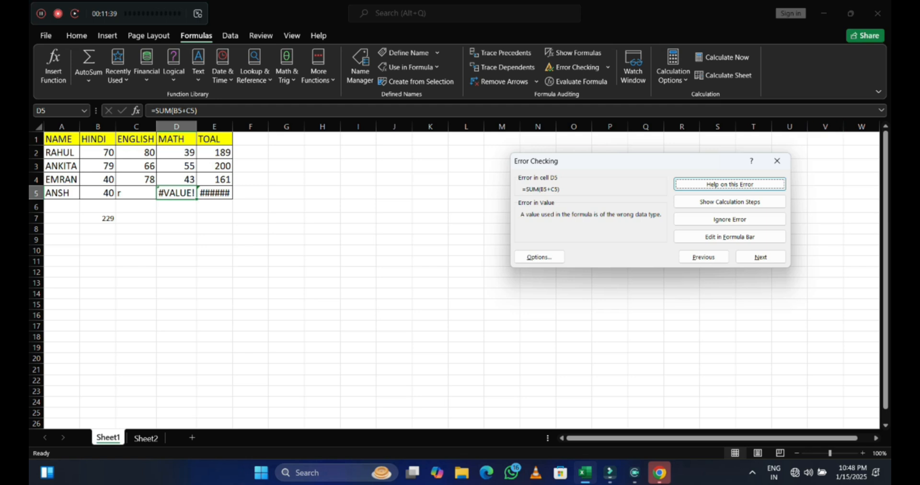
pyautogui.click(777, 160)
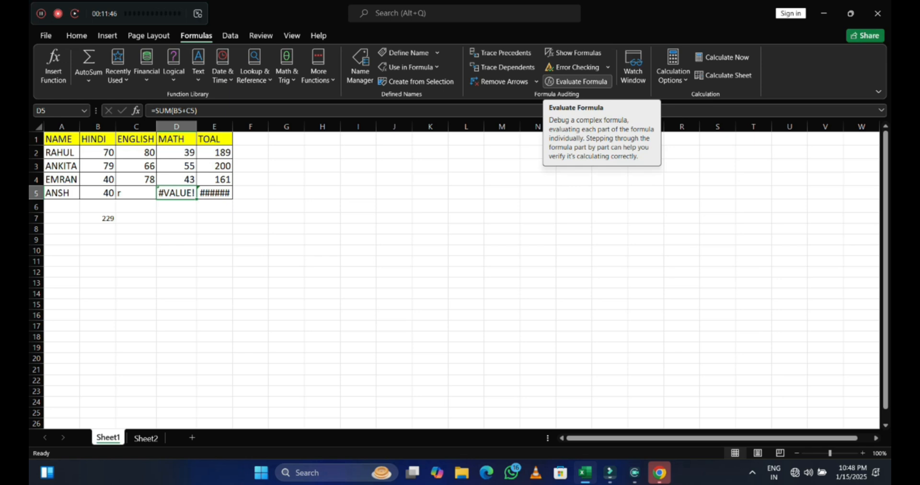
pyautogui.click(578, 82)
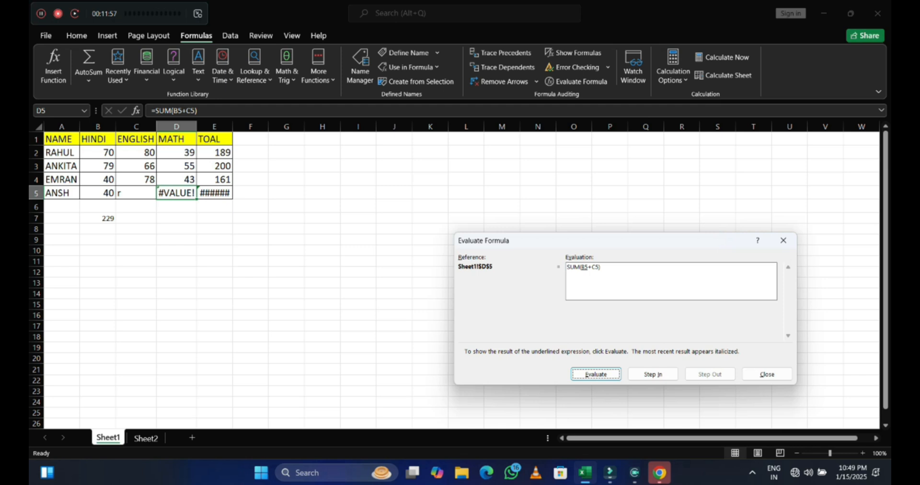
pyautogui.click(783, 241)
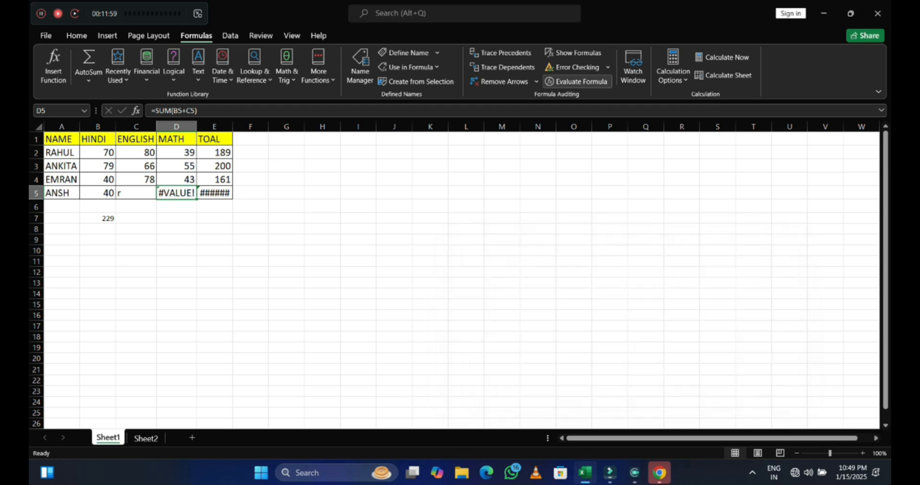
# - Open the Watch Window and add watches for the whole marks table, cells A1 to E5 on Sheet1
pyautogui.click(633, 67)
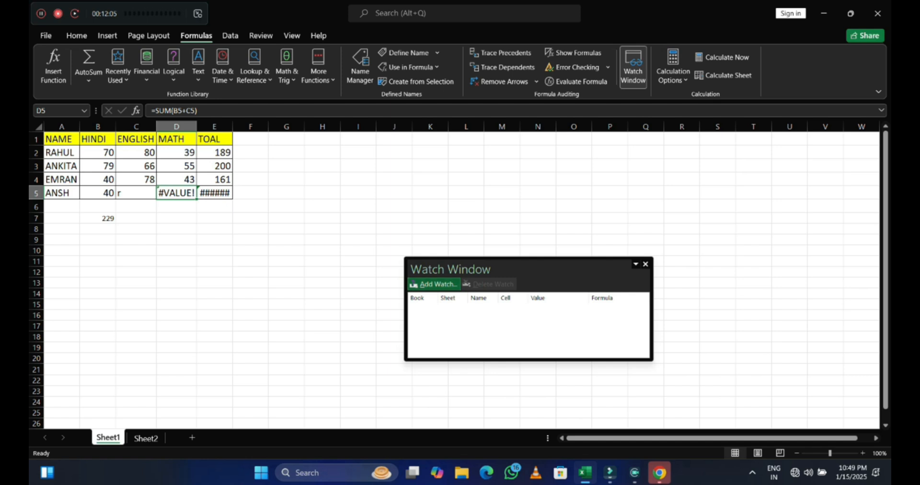
pyautogui.click(434, 283)
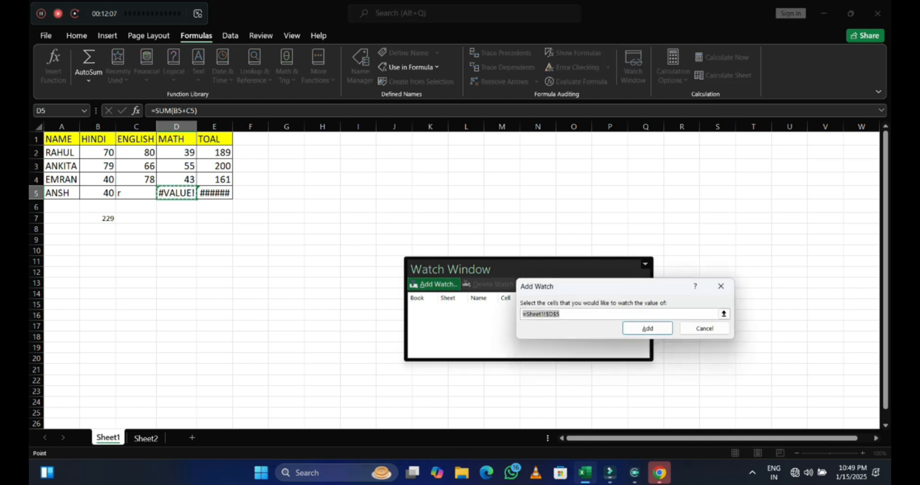
pyautogui.moveTo(61, 139); pyautogui.dragTo(231, 196)
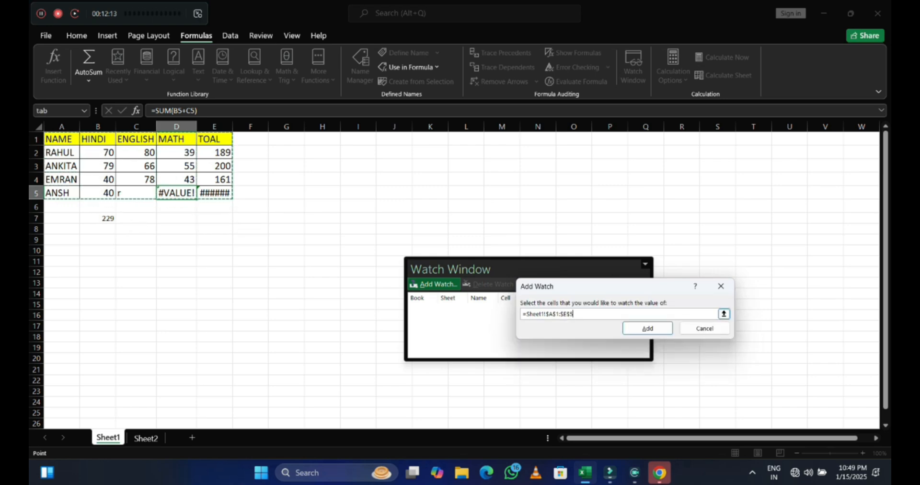
pyautogui.click(647, 328)
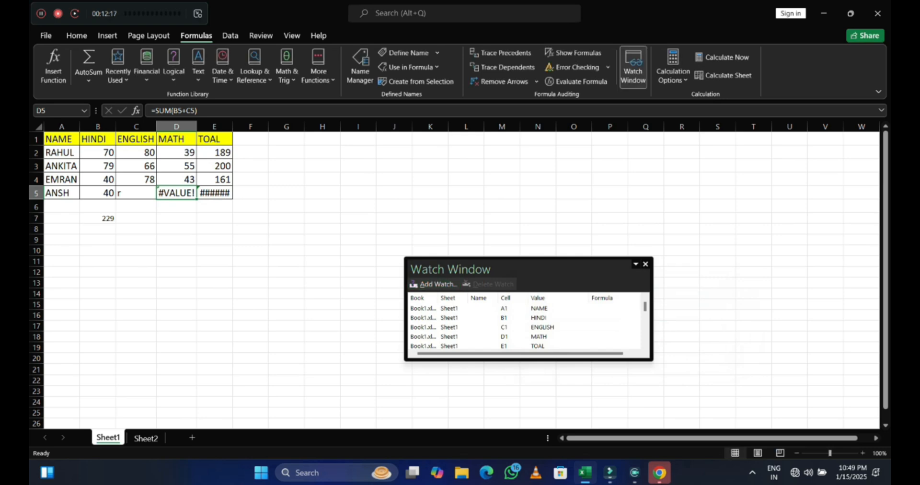
# - Reposition the Watch Window and examine the watched cells' values and formulas, including row 5, before docking and closing it
pyautogui.moveTo(480, 269); pyautogui.dragTo(591, 185)
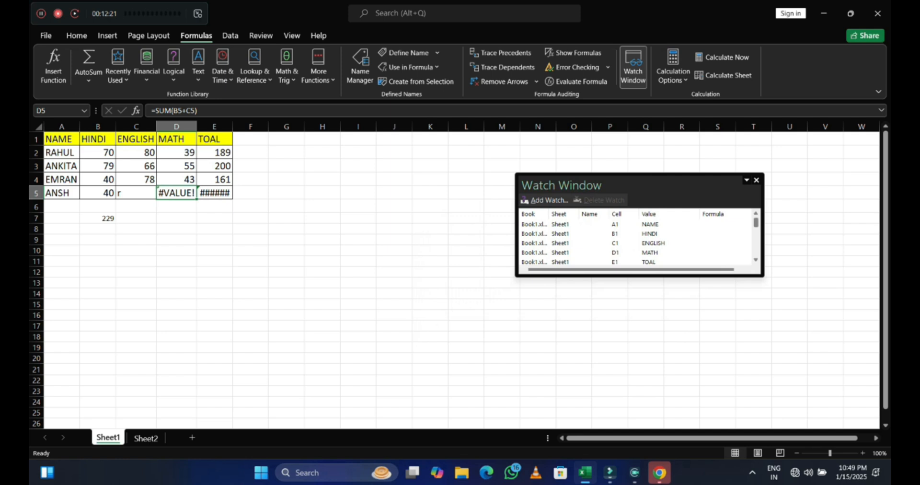
pyautogui.scroll(-2, 638, 242)
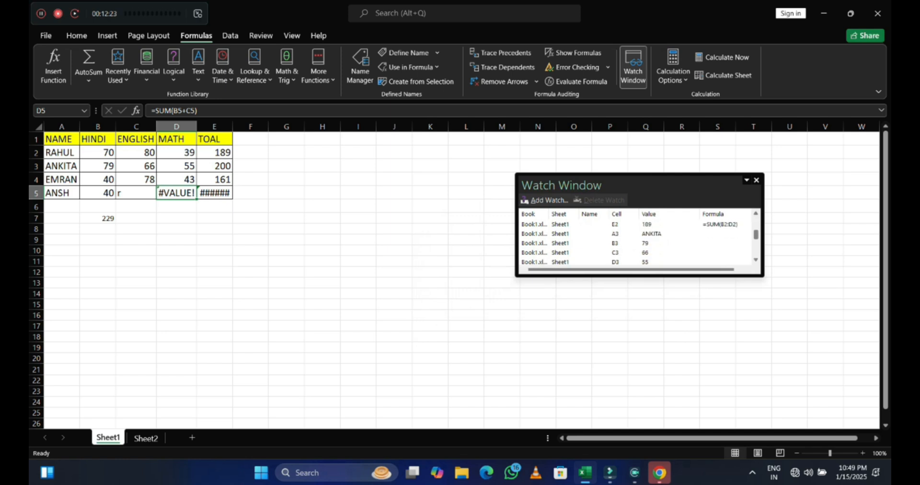
pyautogui.click(747, 180)
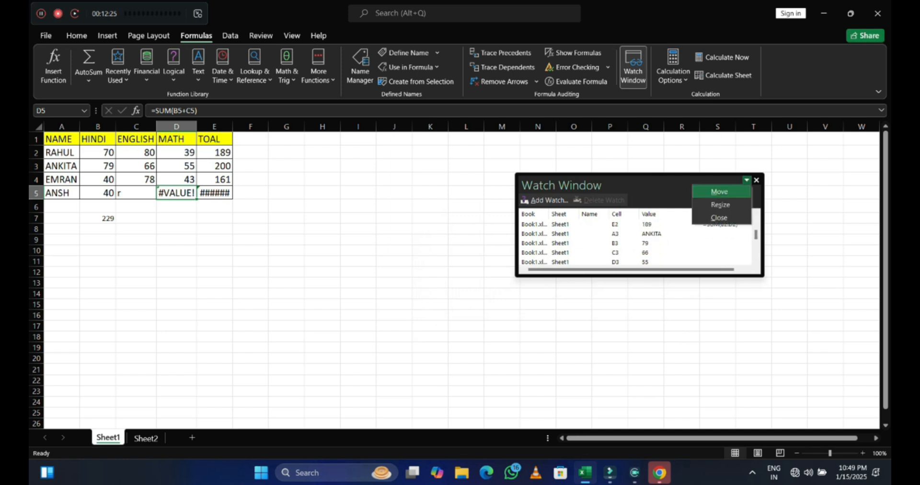
pyautogui.click(719, 192)
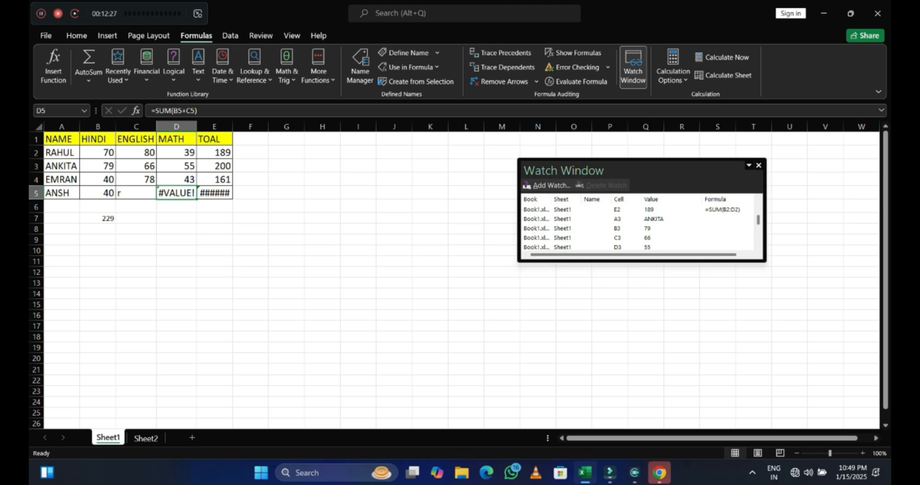
pyautogui.moveTo(638, 254); pyautogui.dragTo(645, 254)
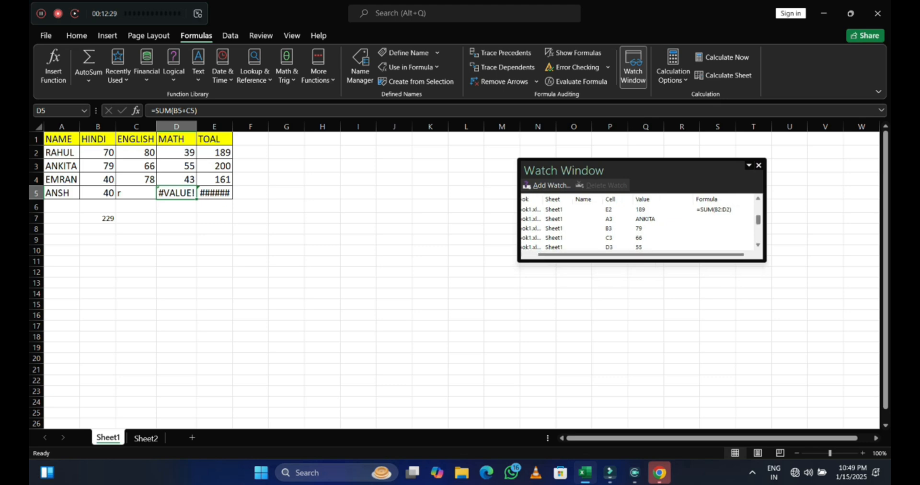
pyautogui.moveTo(757, 220); pyautogui.dragTo(758, 236)
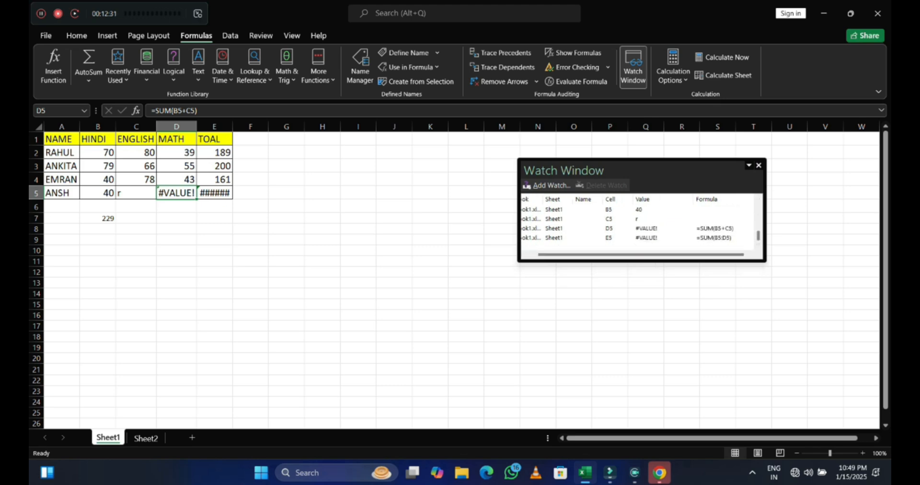
pyautogui.moveTo(633, 170); pyautogui.dragTo(532, 72)
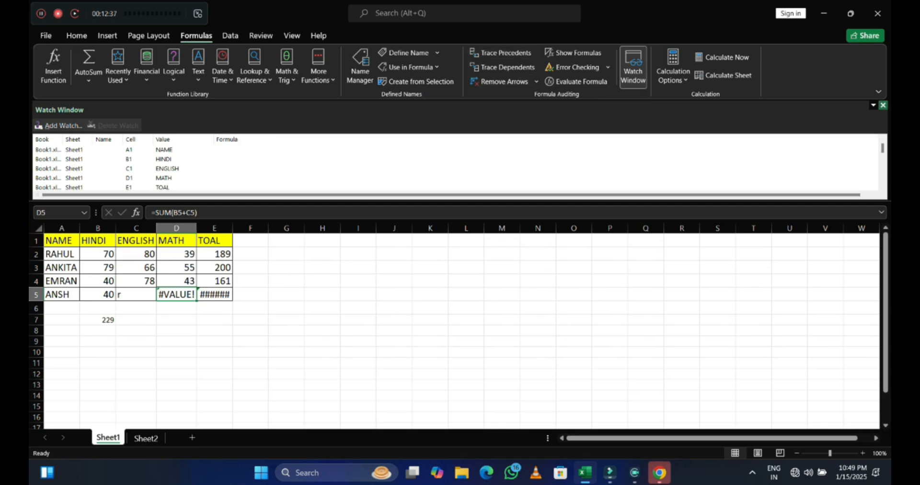
pyautogui.click(883, 105)
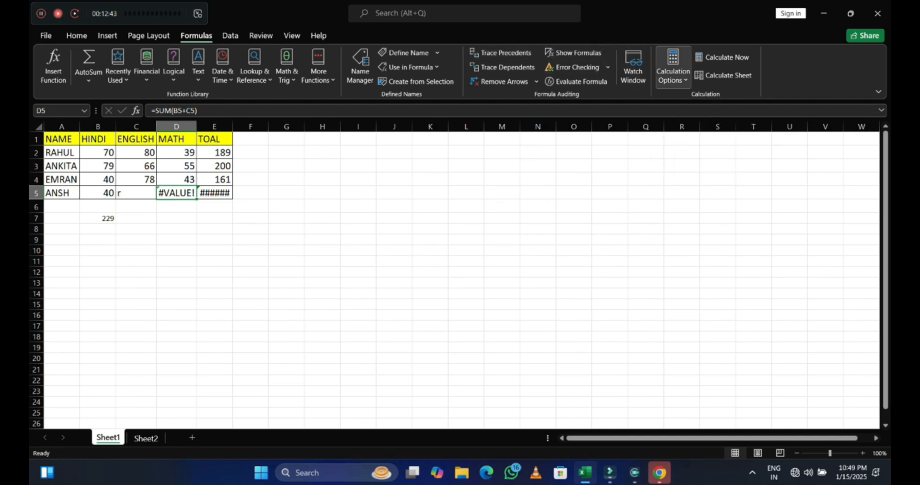
# - Undo the text entry in C5 and the formula entries in D5 to restore the original marks
pyautogui.click(673, 67)
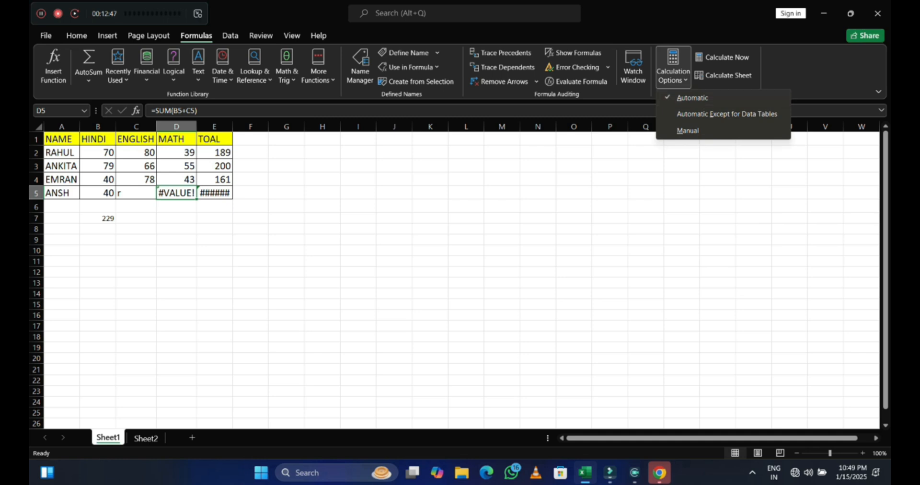
pyautogui.press('Escape')
pyautogui.hotkey('ctrl', 'z')
pyautogui.hotkey('ctrl', 'z')
pyautogui.hotkey('ctrl', 'z')
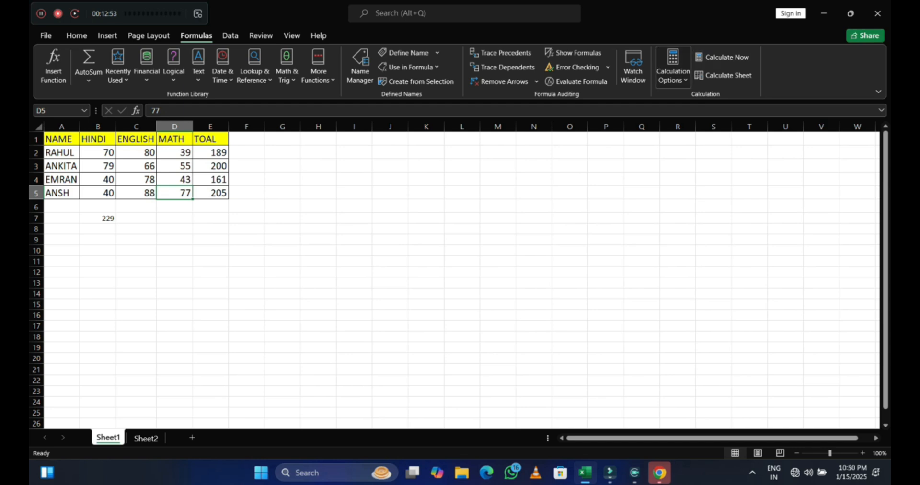
# - Try the Automatic Except for Data Tables calculation mode, select the table A1:E5, and switch the mode back to Automatic
pyautogui.click(673, 67)
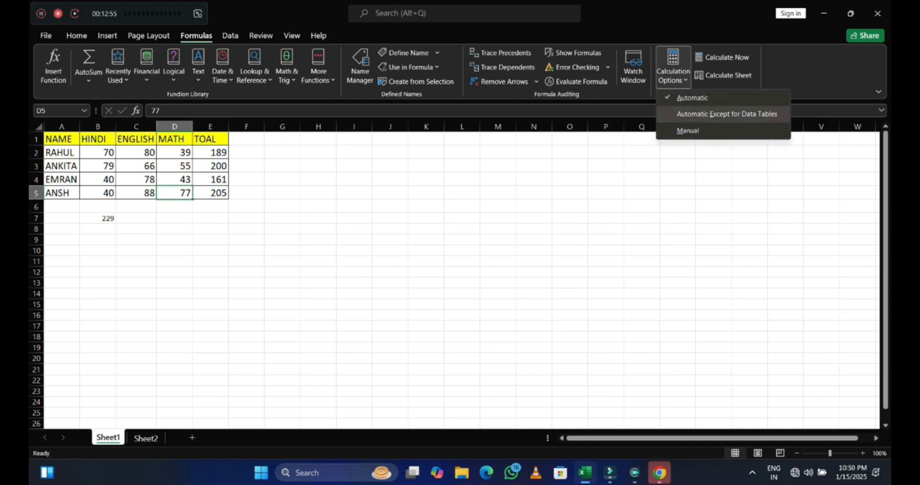
pyautogui.press('Escape')
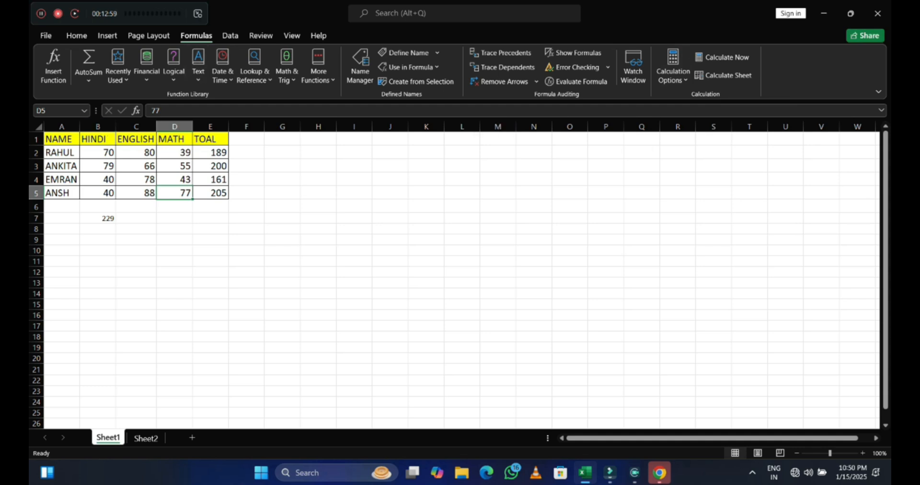
pyautogui.moveTo(62, 139); pyautogui.dragTo(211, 193)
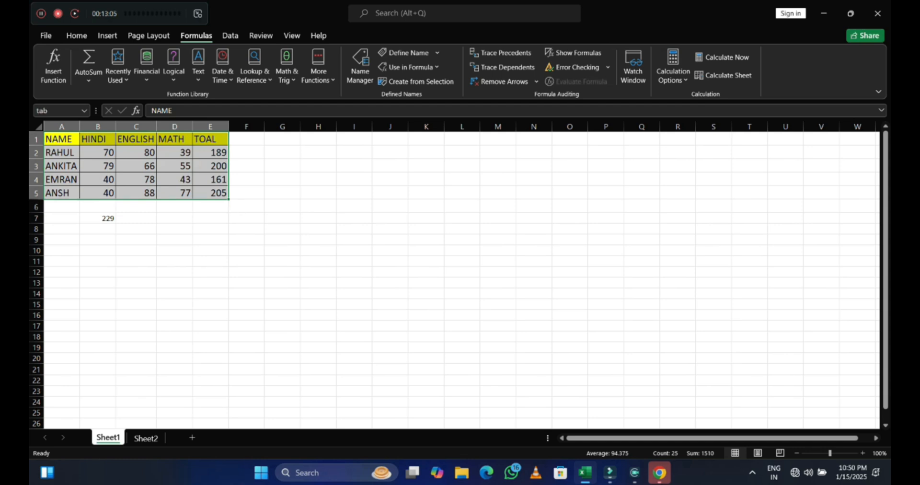
pyautogui.click(672, 68)
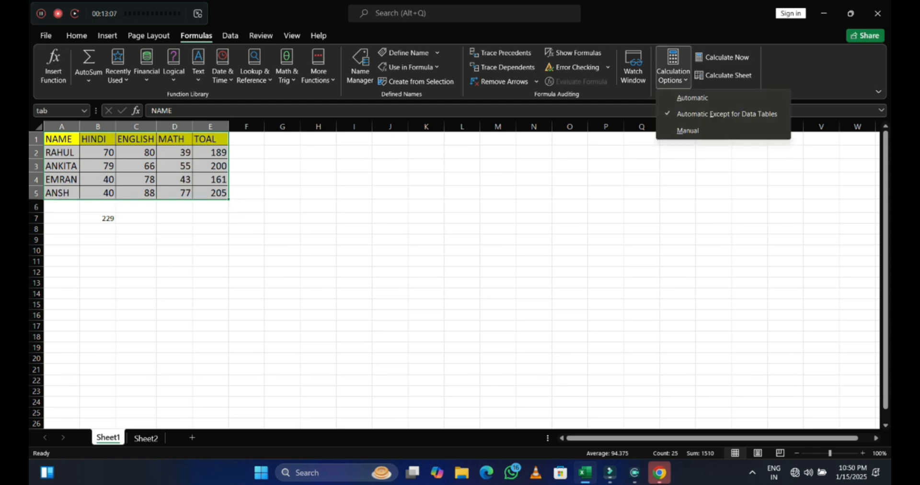
pyautogui.click(692, 98)
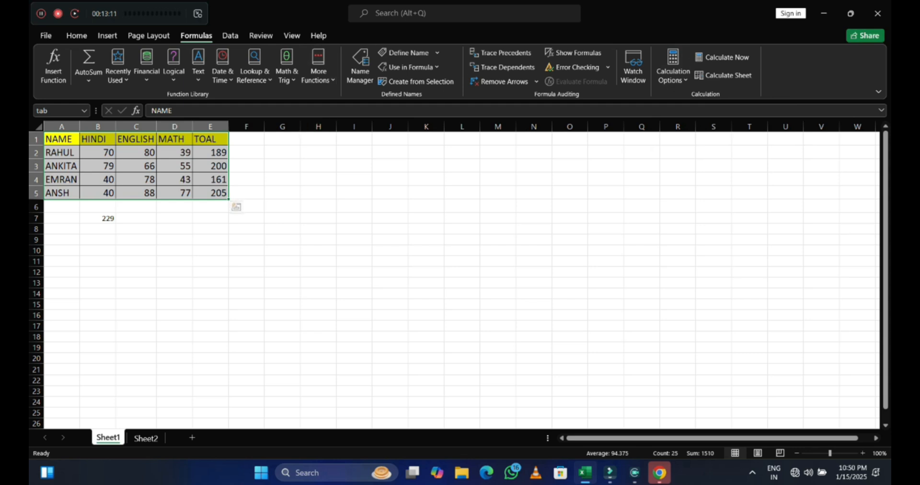
# - Change the English mark in C2 to 76 while automatic calculation is on
pyautogui.click(136, 153)
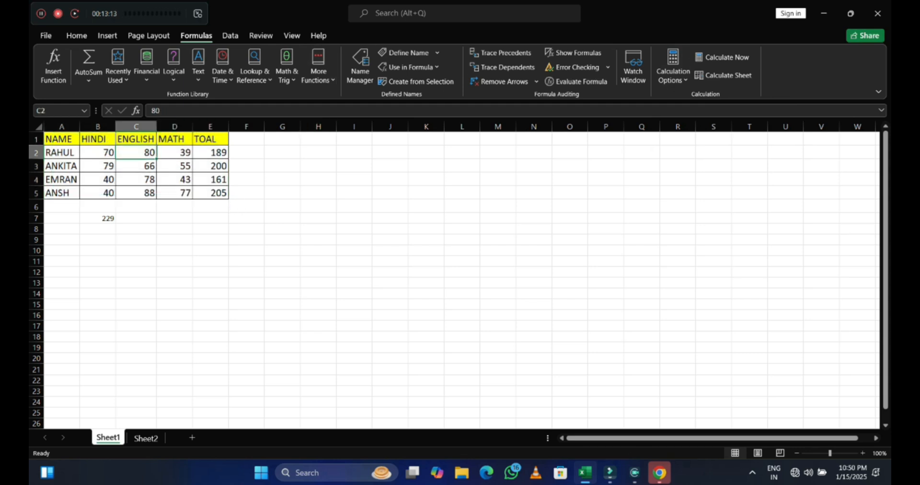
pyautogui.press('F2')
pyautogui.write('76')
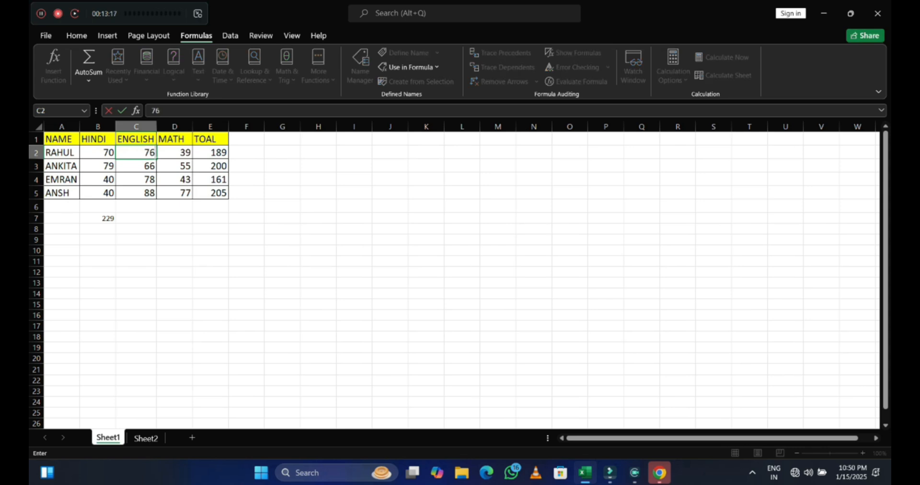
pyautogui.click(318, 152)
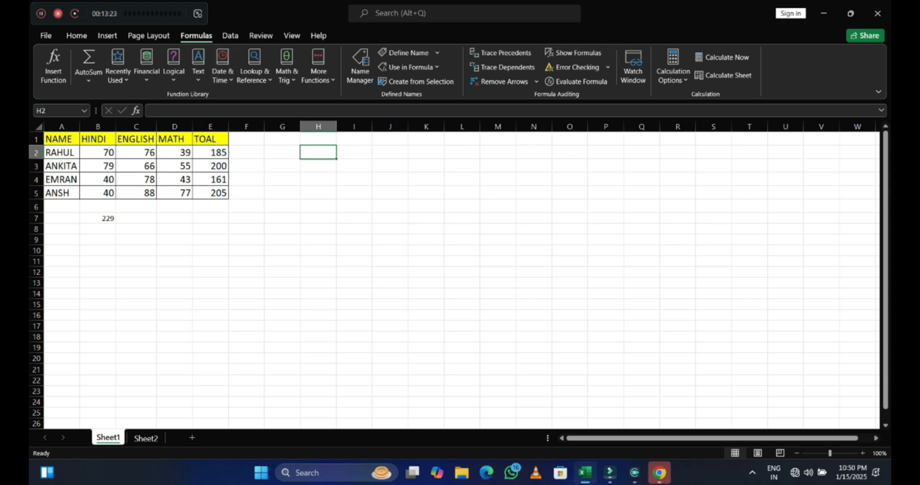
# - Select the marks table A1:E5 and set the calculation mode to Manual
pyautogui.moveTo(61, 138); pyautogui.dragTo(211, 193)
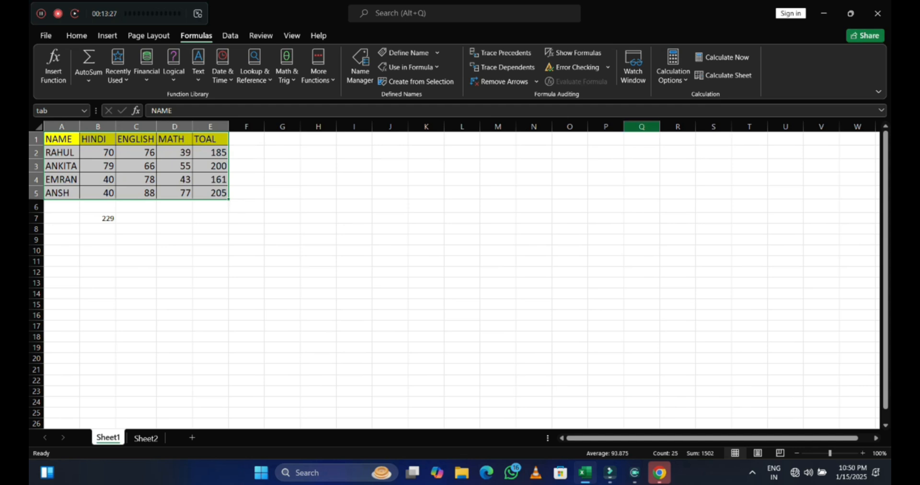
pyautogui.click(673, 67)
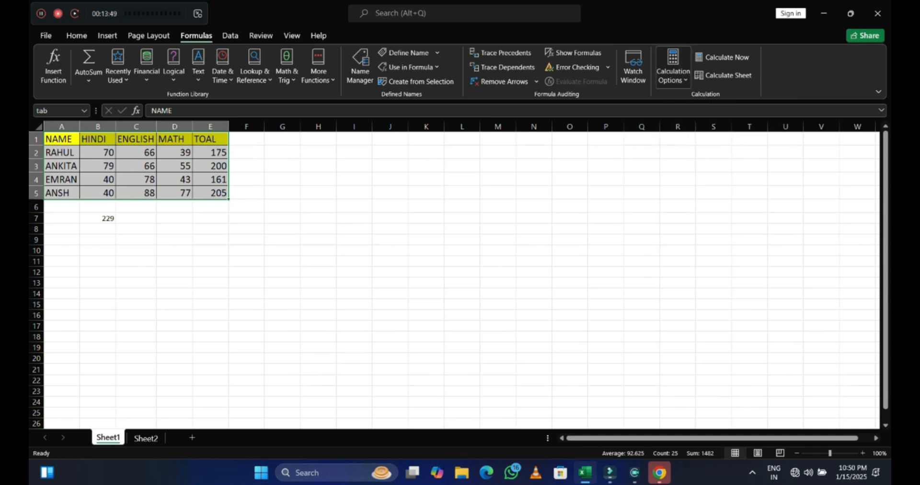
pyautogui.click(673, 67)
pyautogui.click(688, 130)
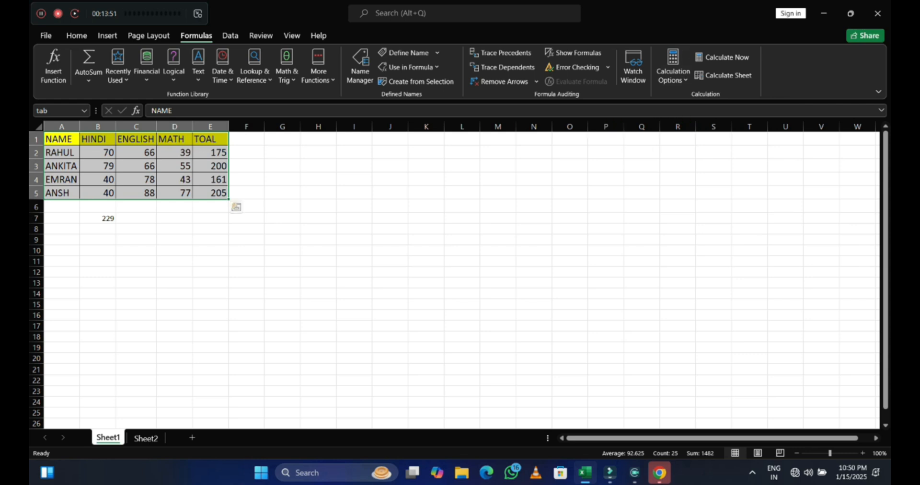
# - Change the Math mark in D2 to 44 and recalculate the workbook manually to refresh the total in E2
pyautogui.click(174, 152)
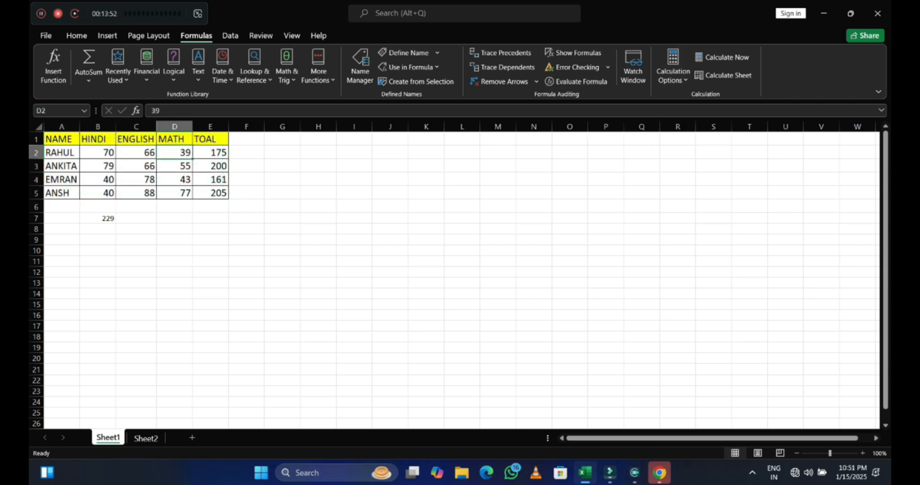
pyautogui.write('44')
pyautogui.click(210, 272)
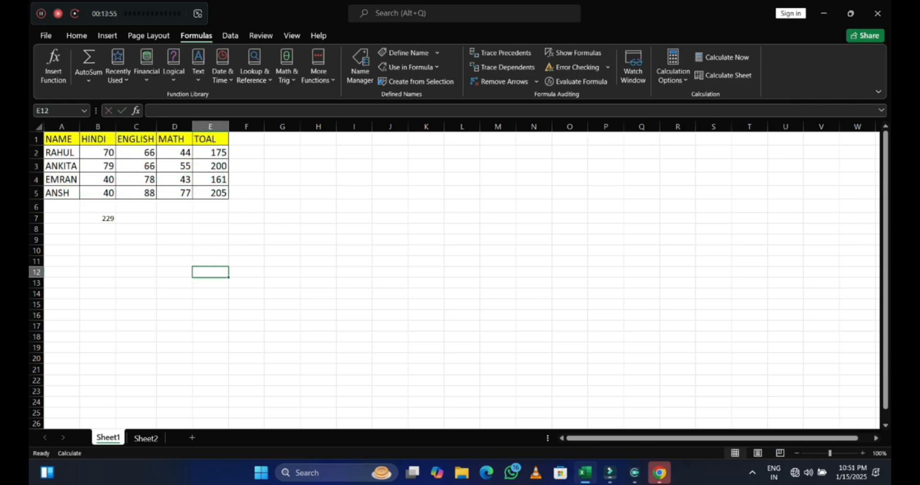
pyautogui.click(211, 152)
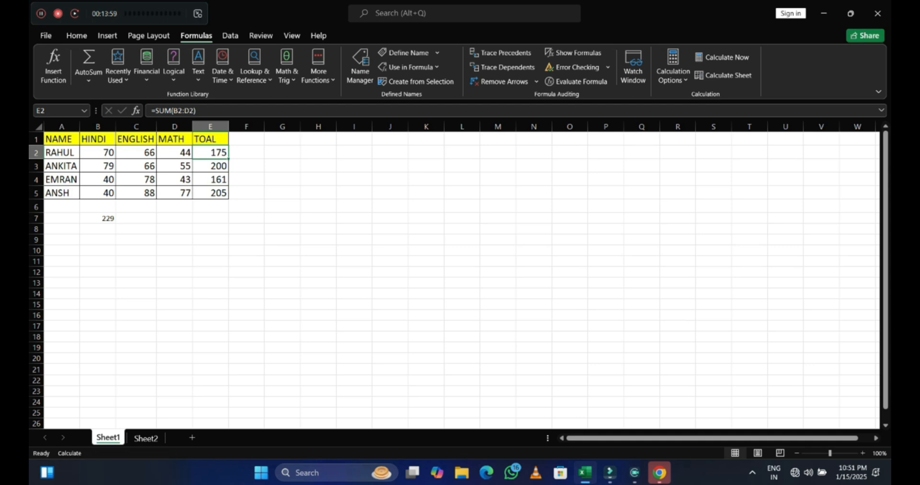
pyautogui.press('F9')
# - Set the workbook's calculation mode back to Automatic
pyautogui.click(673, 69)
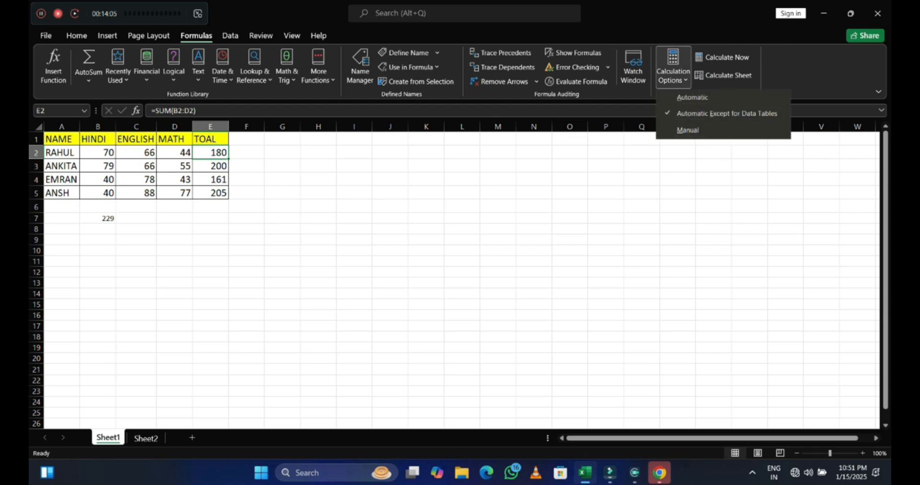
pyautogui.click(673, 70)
pyautogui.click(673, 70)
pyautogui.click(692, 97)
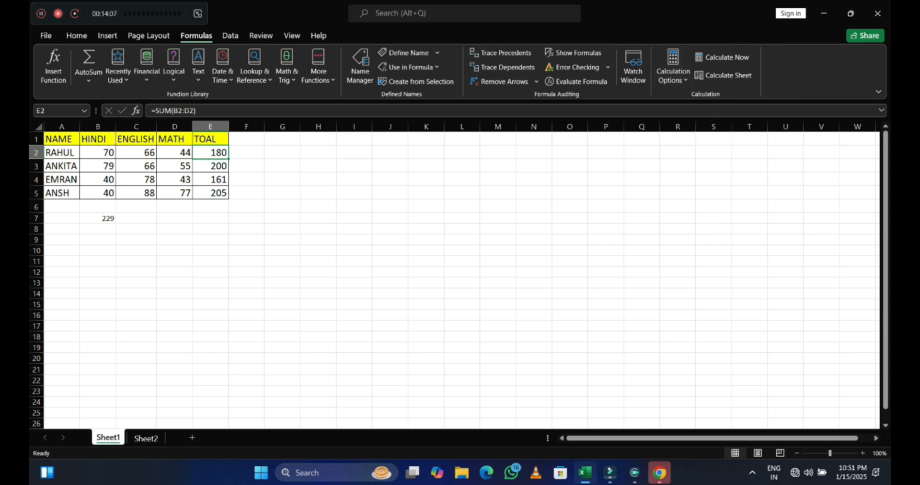
# - Set the calculation mode to Automatic Except for Data Tables and check the total formula in E2
pyautogui.click(672, 69)
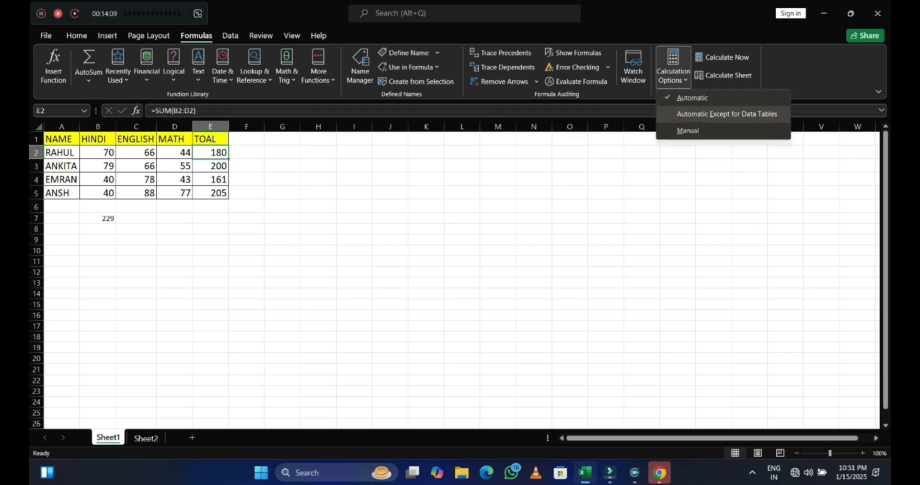
pyautogui.click(627, 111)
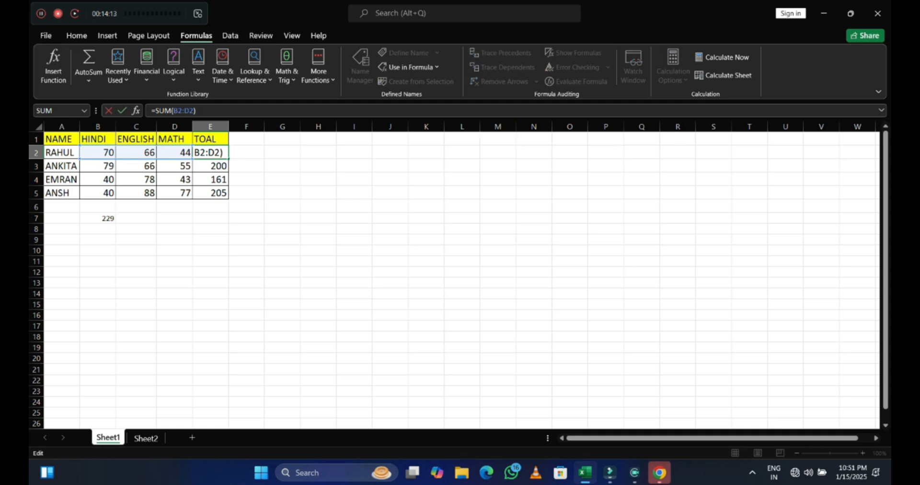
pyautogui.click(136, 152)
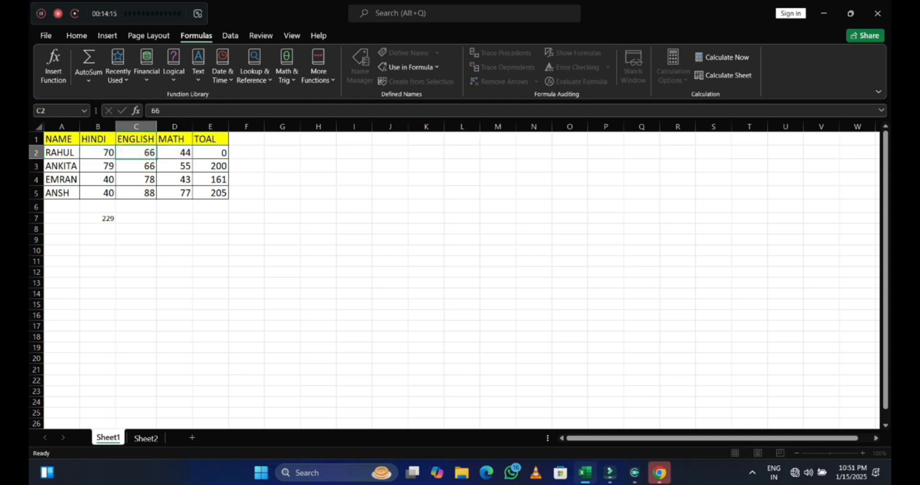
pyautogui.click(211, 152)
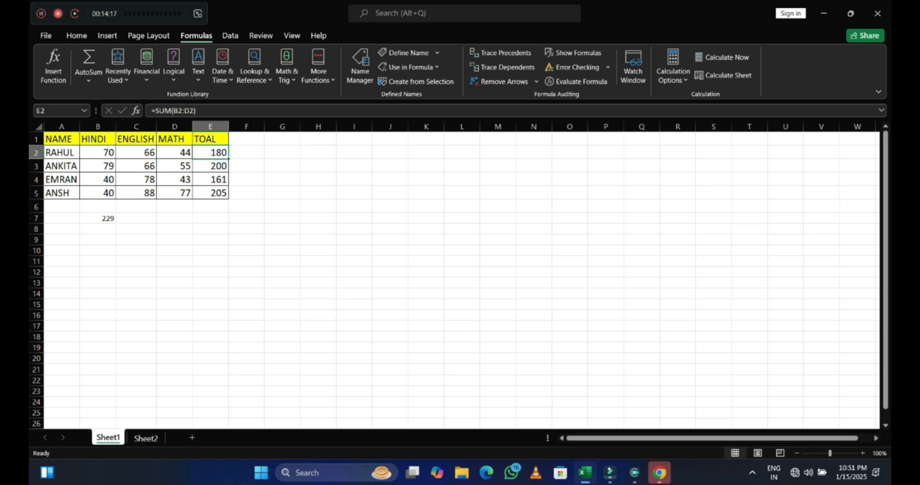
# - Set the workbook's calculation mode to Manual and select the total in E3
pyautogui.click(673, 72)
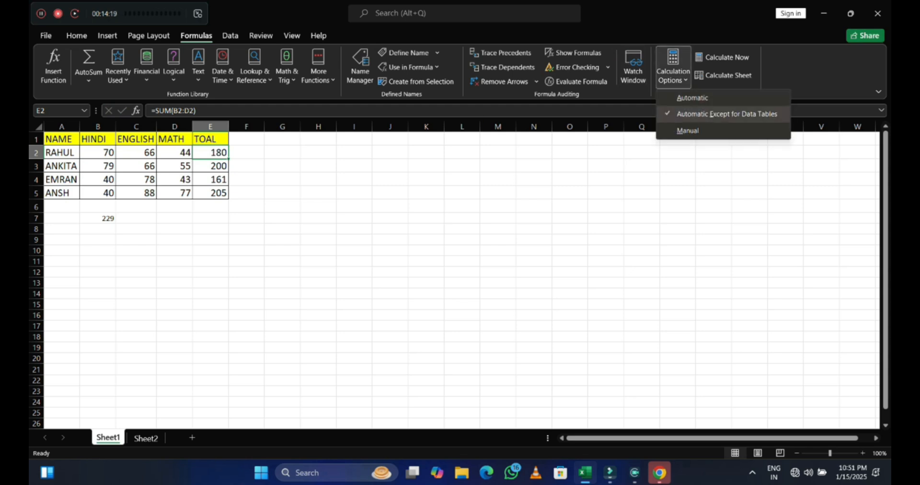
pyautogui.click(688, 130)
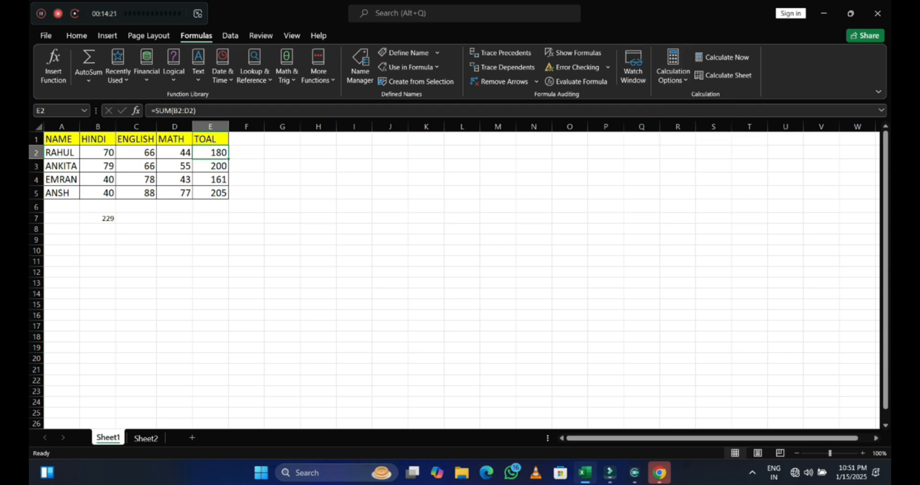
pyautogui.click(673, 72)
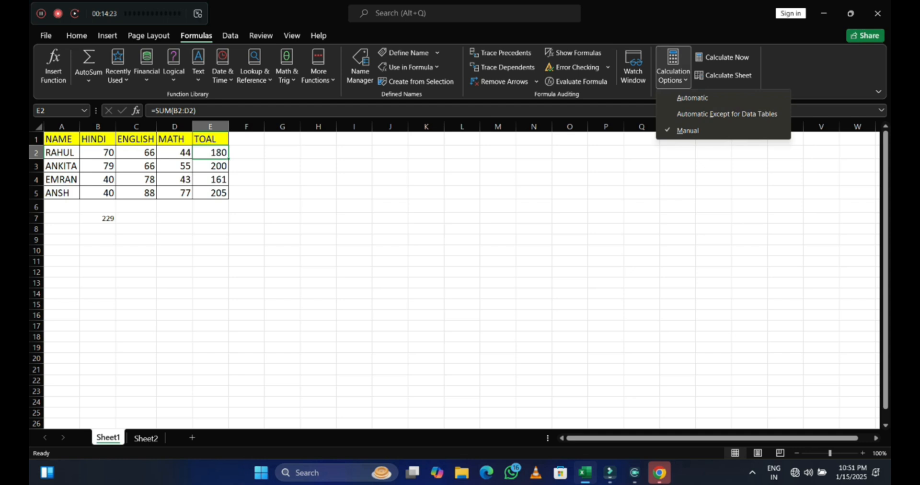
pyautogui.press('Escape')
pyautogui.click(210, 166)
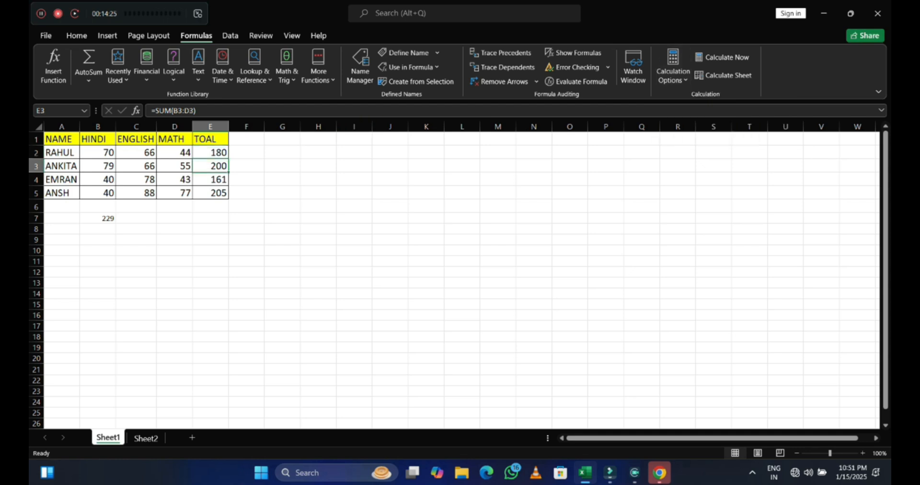